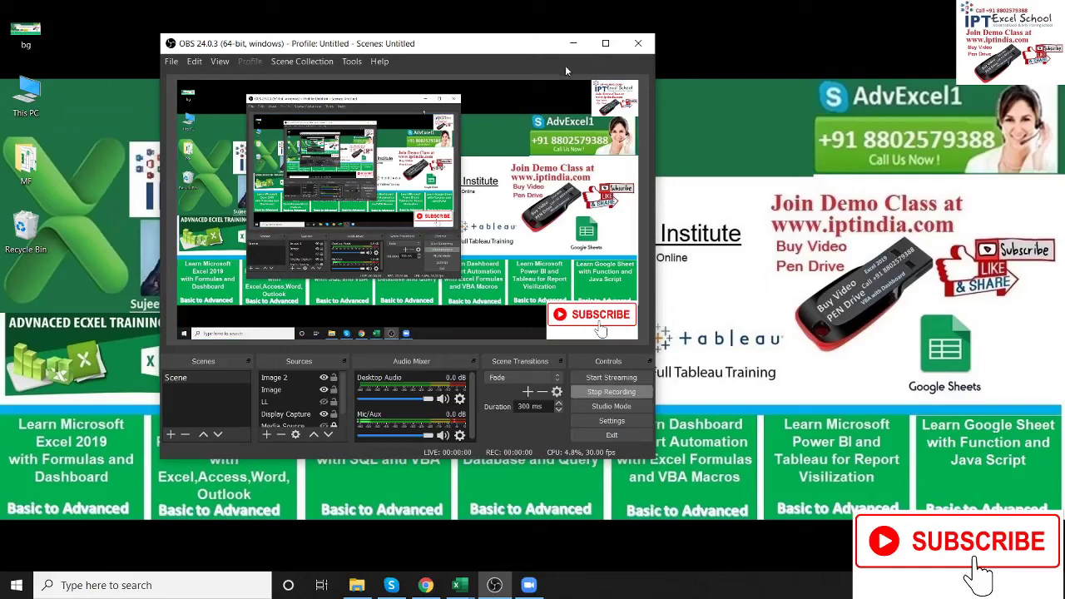
Minimize OBS Studio and switch to the Milestone Chart workbook in Excel.
click(573, 43)
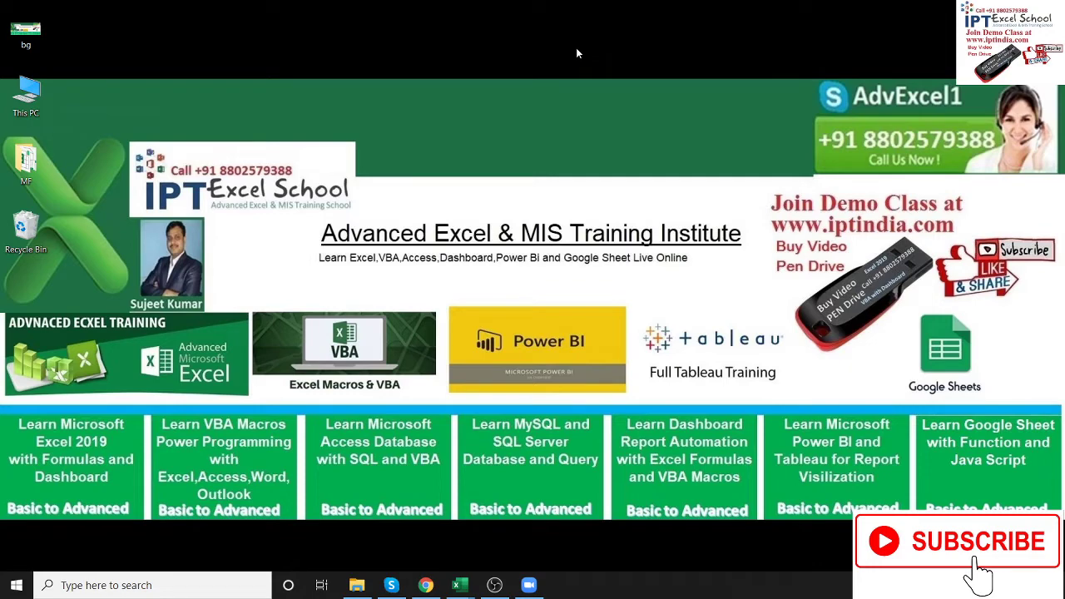
mouse_move(456, 585)
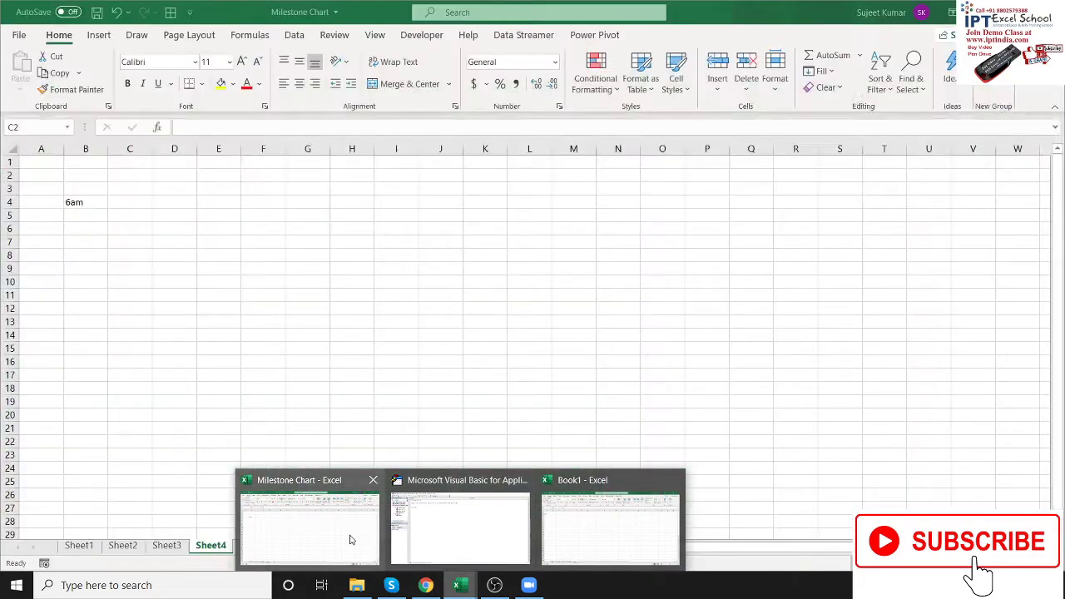
click(350, 537)
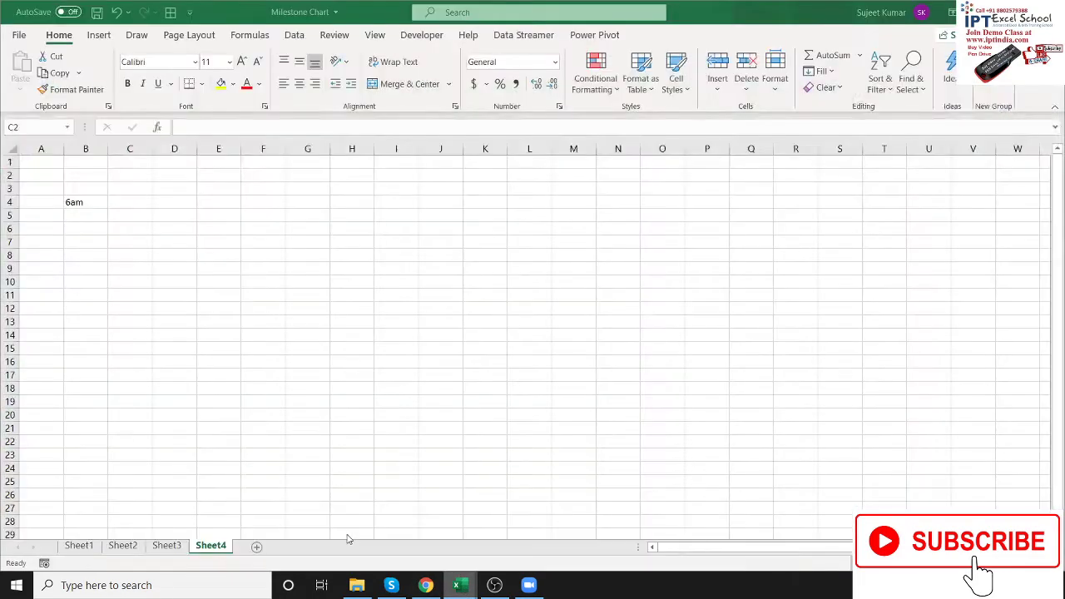
Copy the A1:F9 Month-to-Rev table on Sheet3, then move to the empty Sheet4.
click(165, 546)
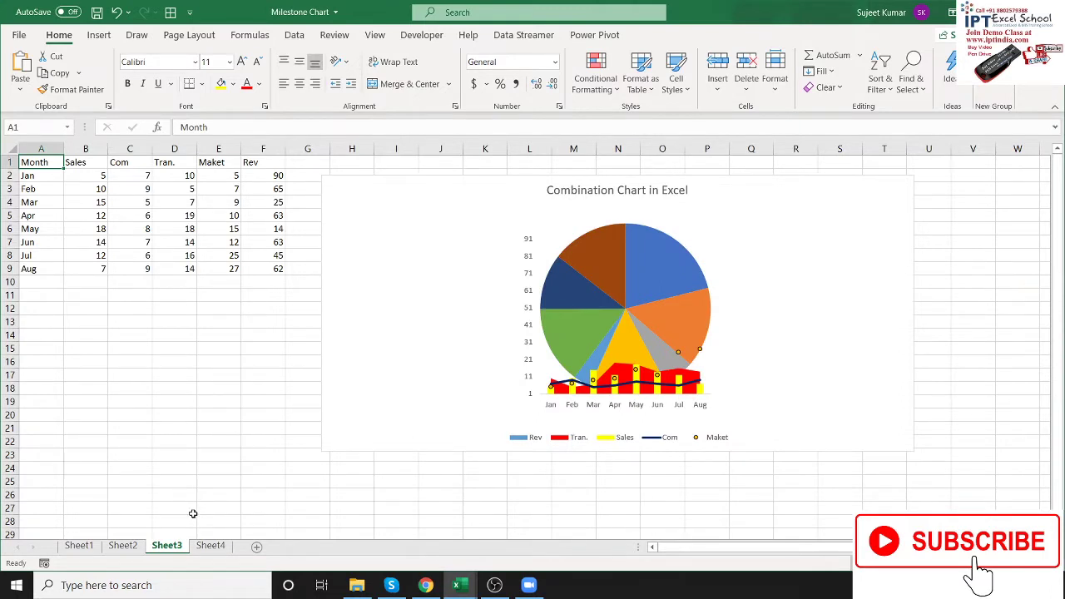
drag(385, 186, 400, 184)
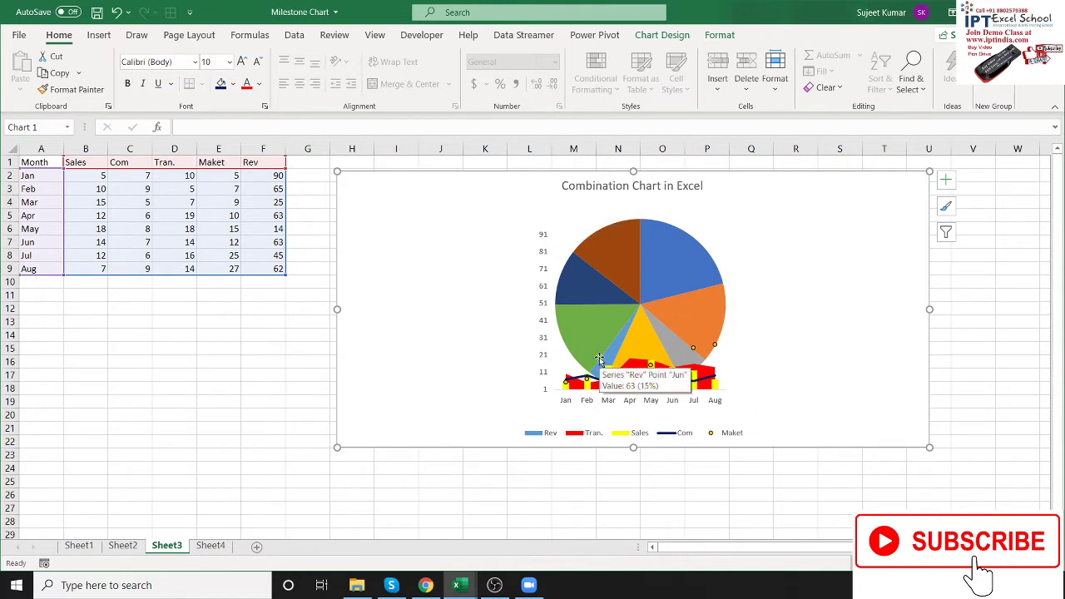
click(219, 454)
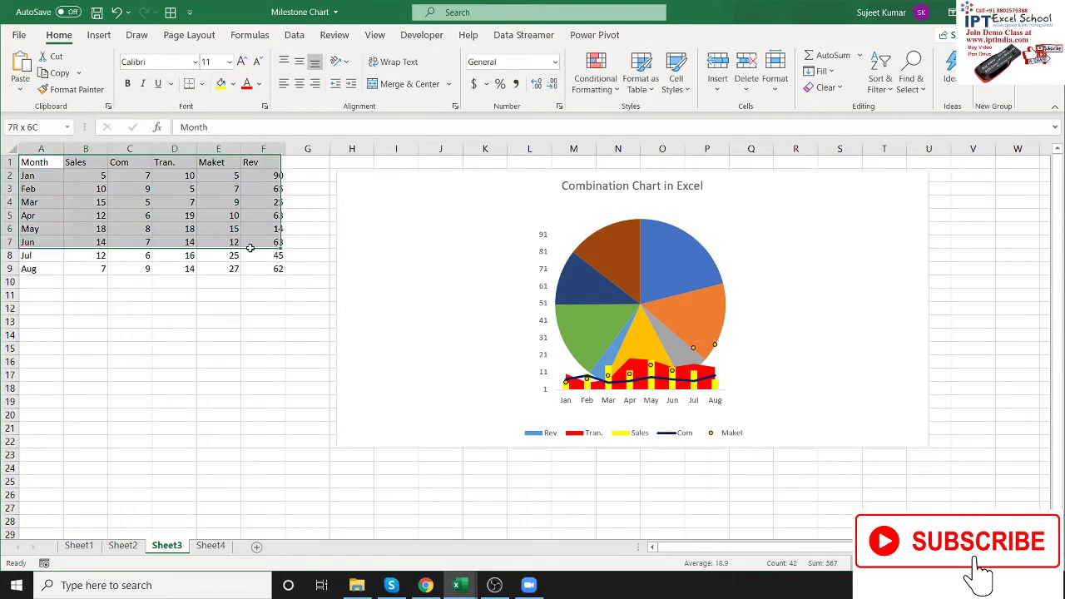
drag(37, 162, 260, 265)
key(ctrl+c)
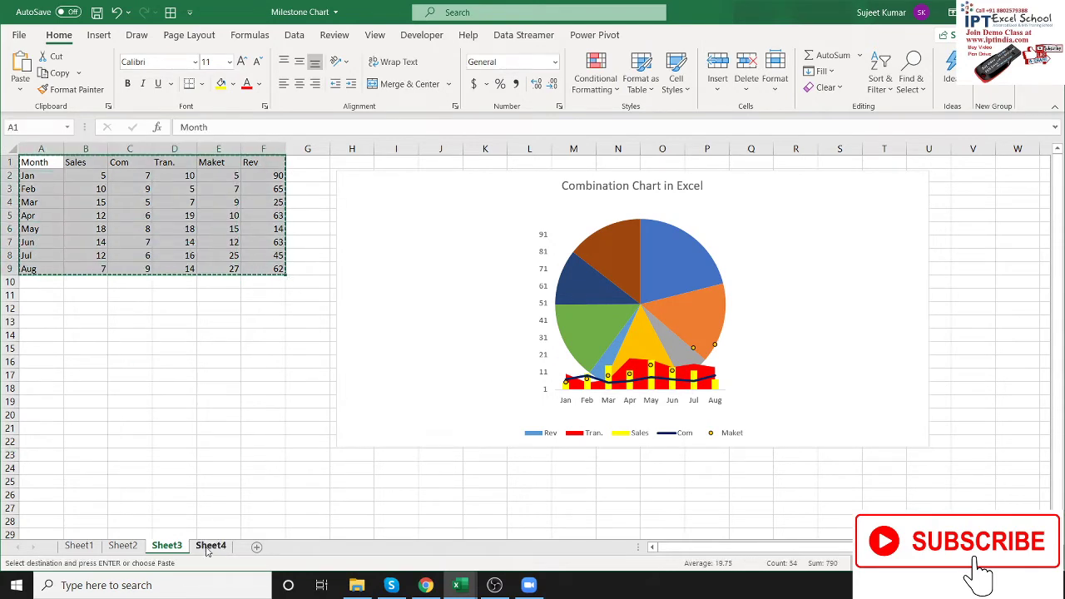
click(208, 547)
Paste the table at A1 of Sheet4, cancel an accidental block move, and reselect A1:F9.
click(52, 162)
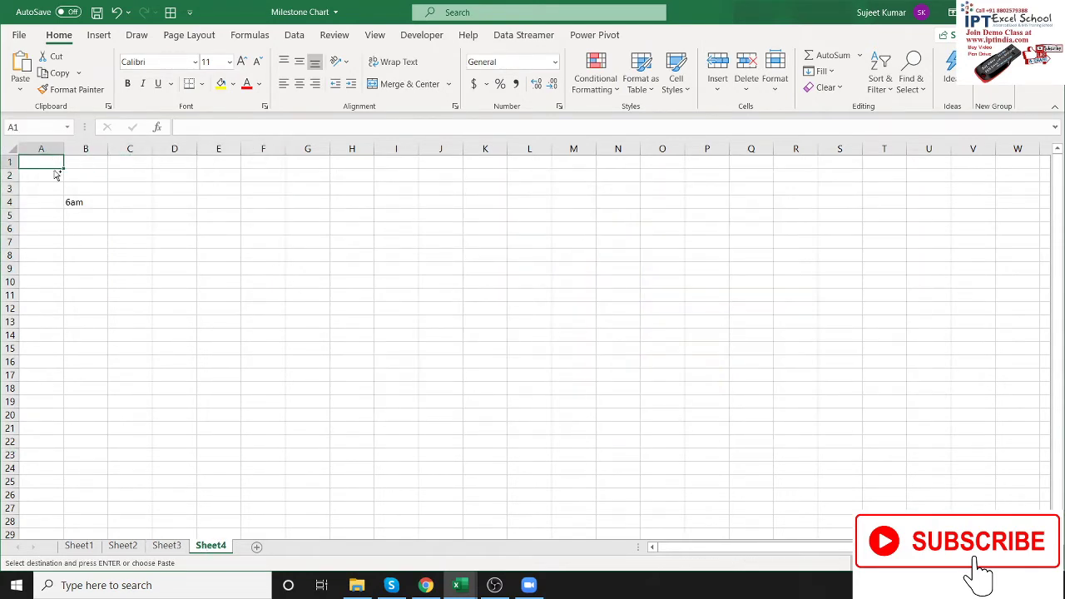
key(ctrl+v)
drag(91, 175, 100, 255)
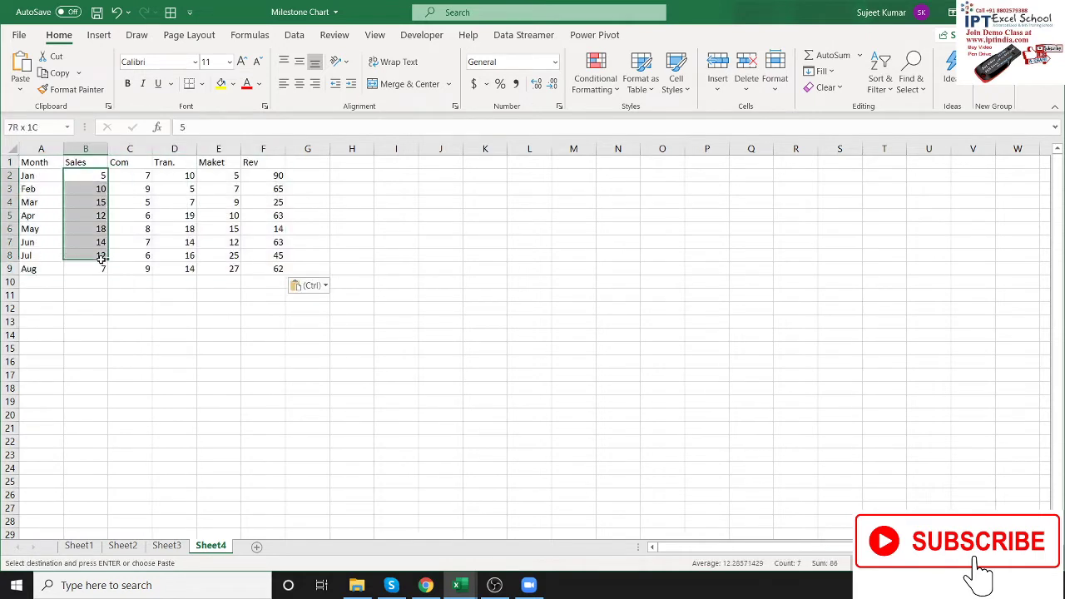
drag(134, 175, 141, 255)
drag(192, 189, 234, 268)
drag(240, 214, 254, 205)
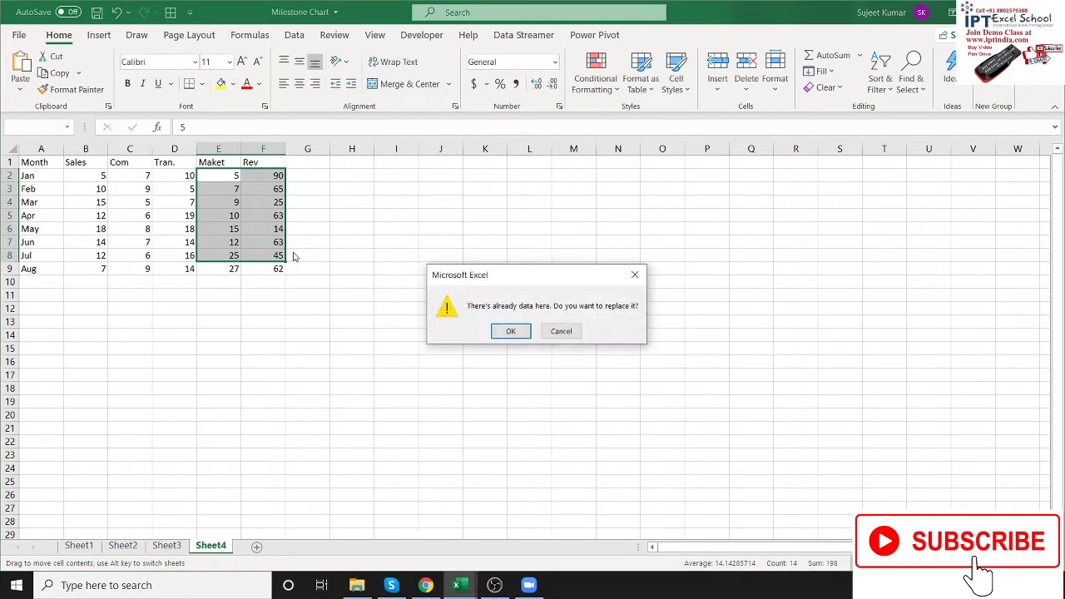
key(Escape)
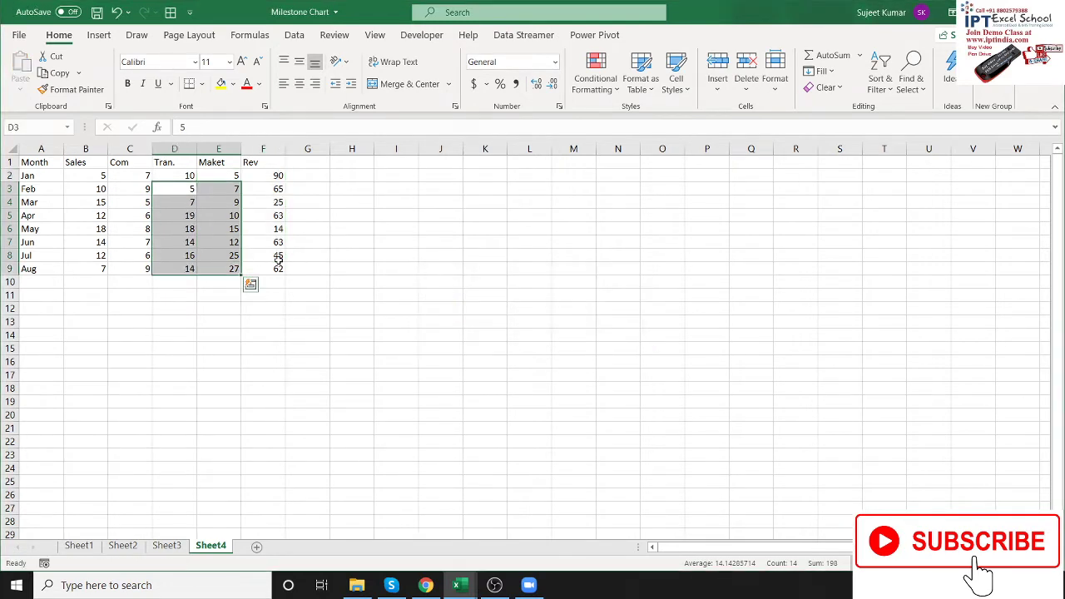
click(102, 189)
mouse_move(42, 163)
mouse_down()
mouse_move(262, 254)
mouse_move(261, 264)
mouse_up()
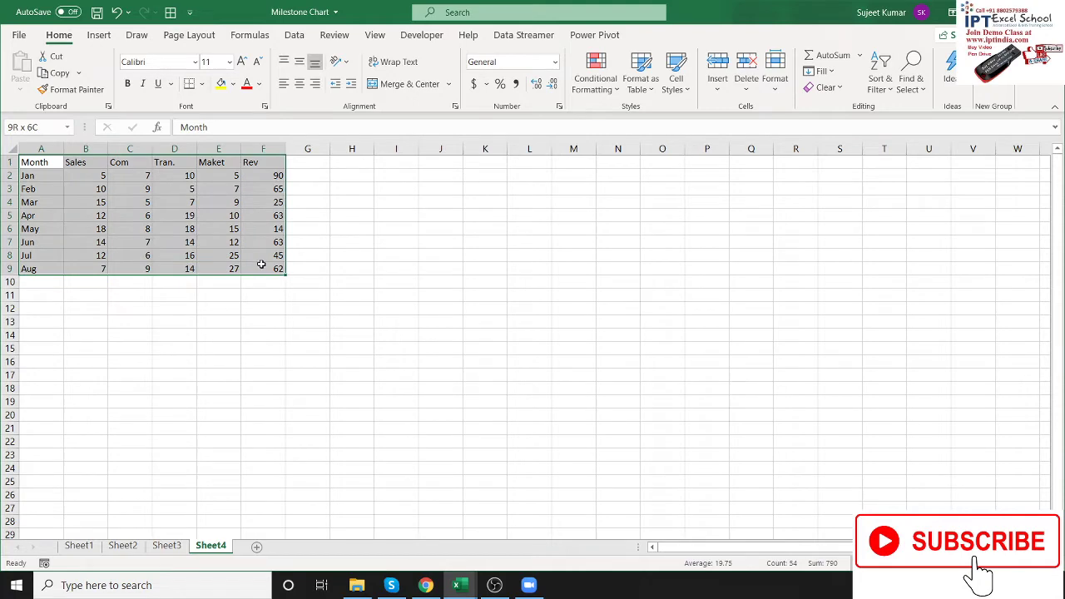
Insert a clustered column chart of the table, moved beside it and enlarged to about row 24.
click(101, 35)
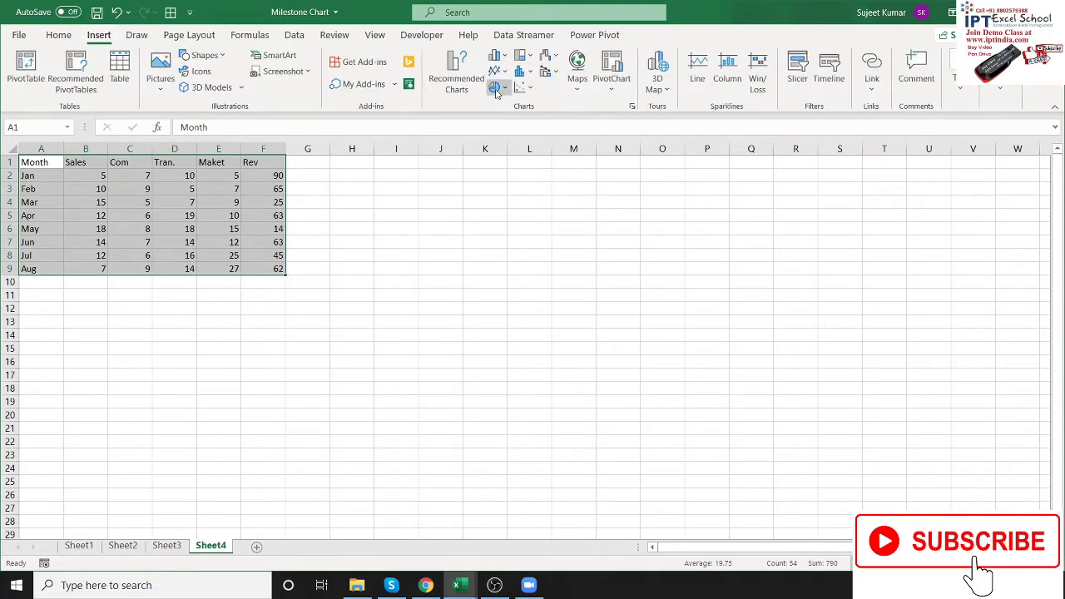
click(504, 57)
click(506, 104)
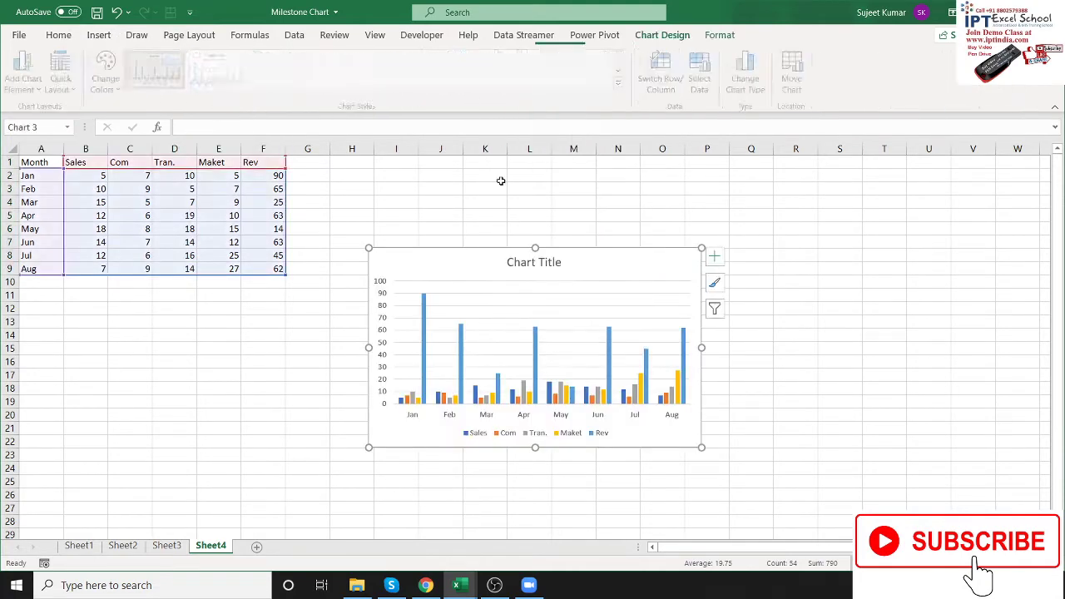
mouse_move(463, 261)
mouse_down()
mouse_move(453, 210)
mouse_move(411, 163)
mouse_up()
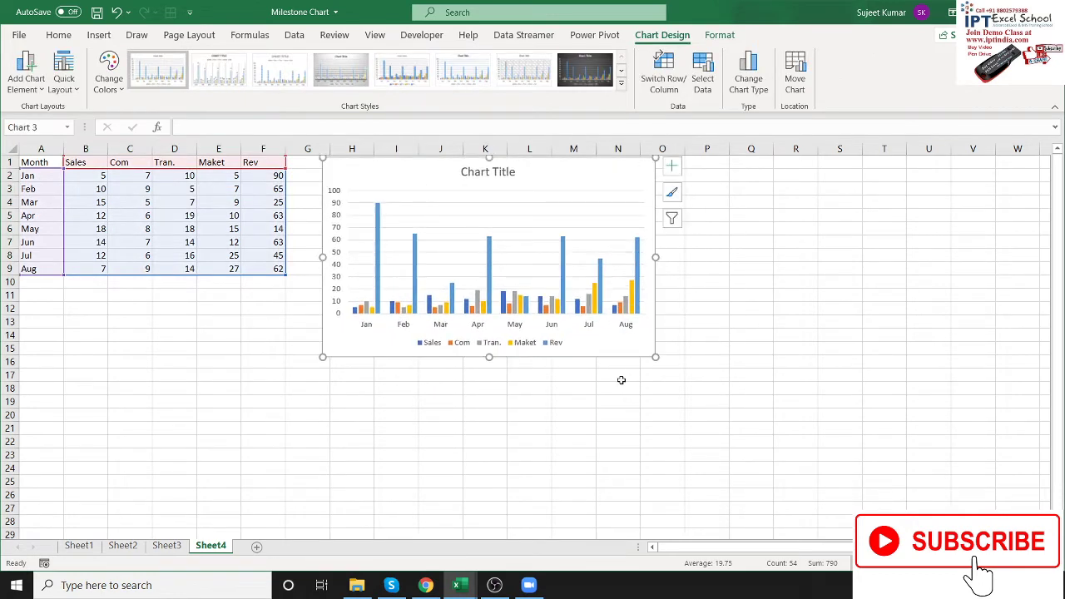
drag(654, 357, 799, 478)
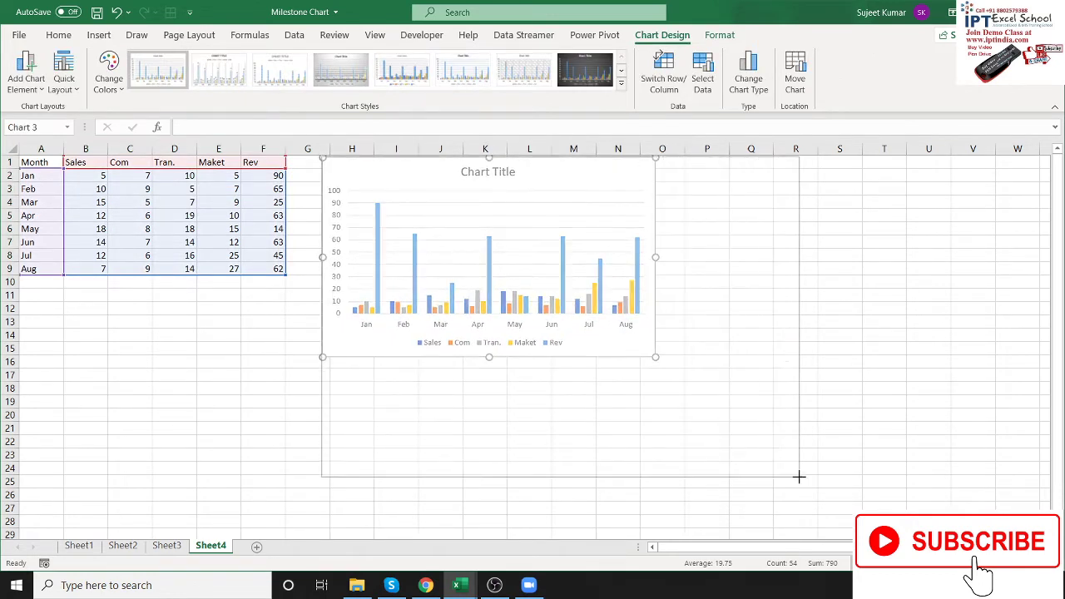
Open Change Series Chart Type for the Rev series.
click(560, 364)
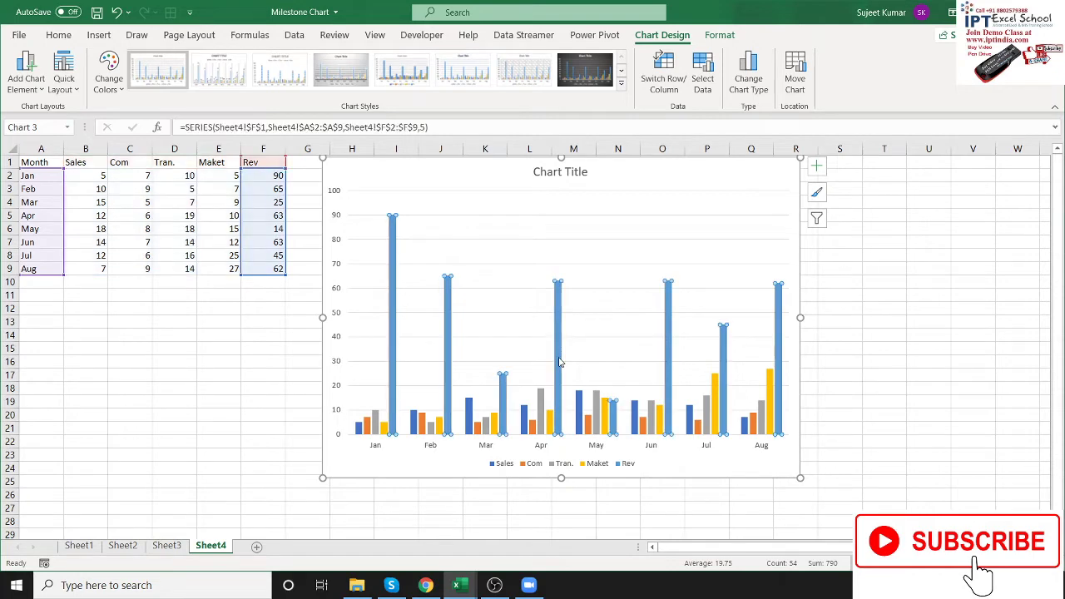
right_click(559, 359)
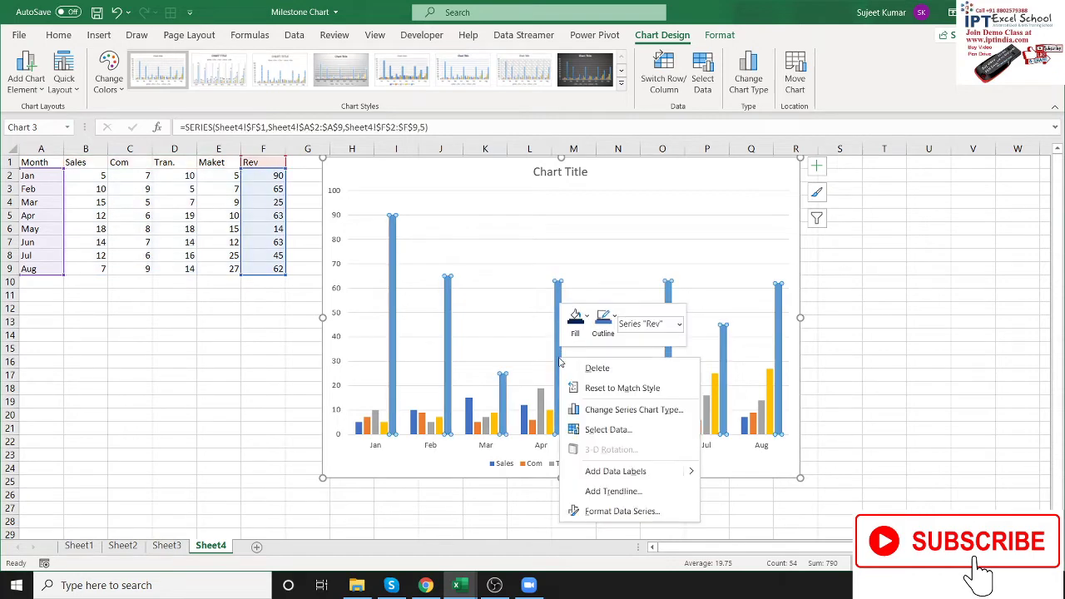
click(600, 410)
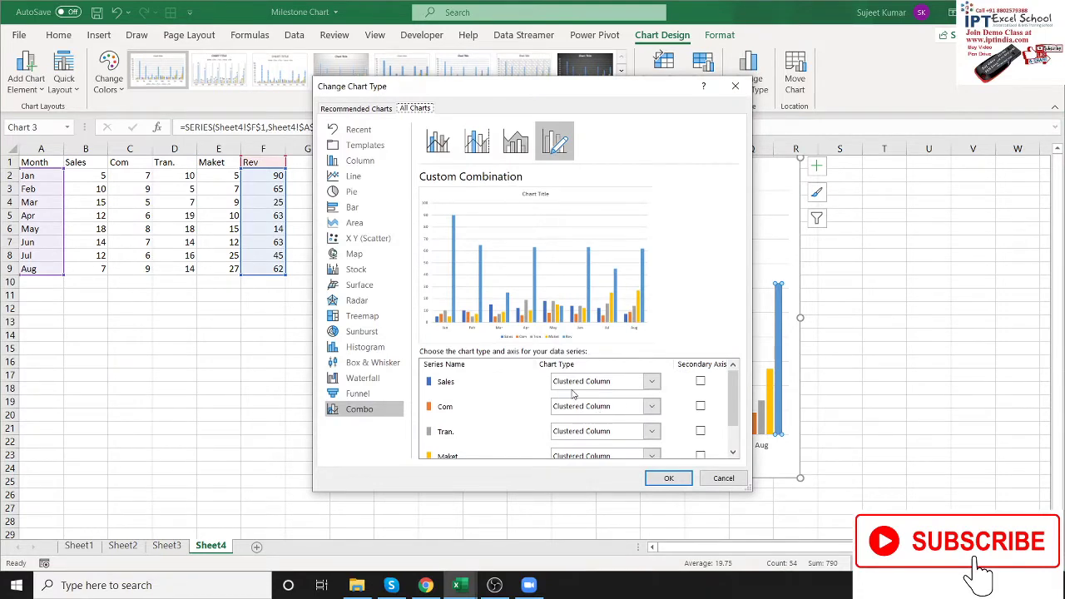
In the combo settings, keep Sales as clustered columns, make Com a line and Tran. an area.
click(574, 387)
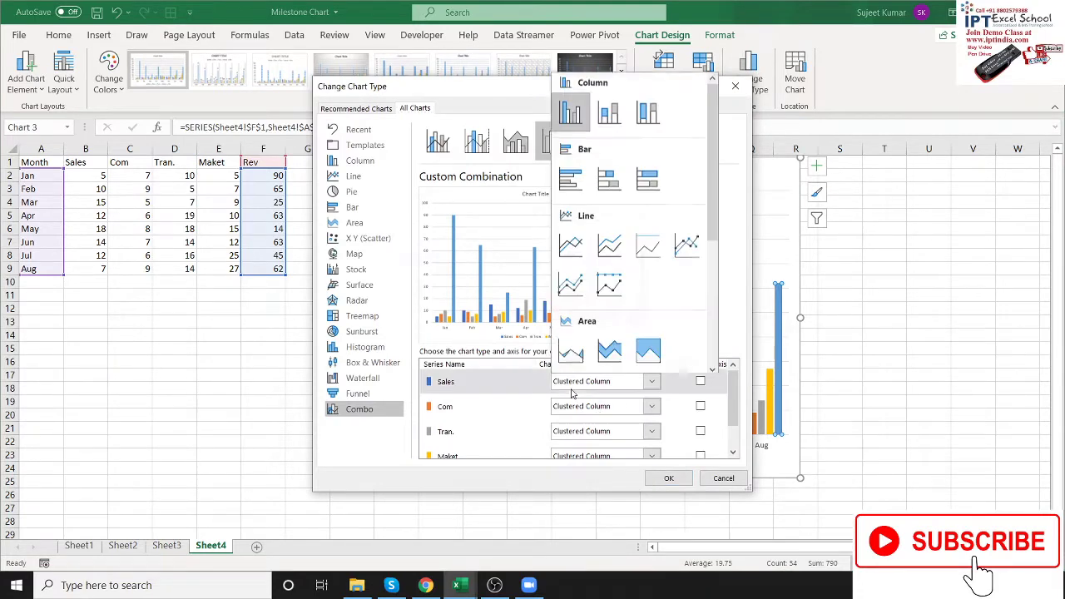
click(572, 111)
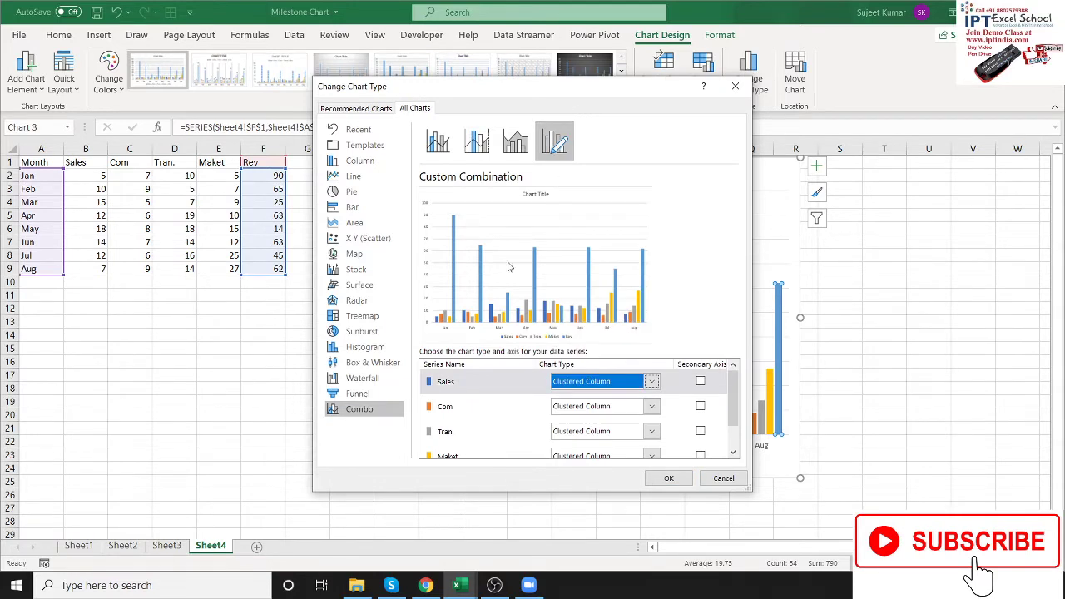
click(569, 414)
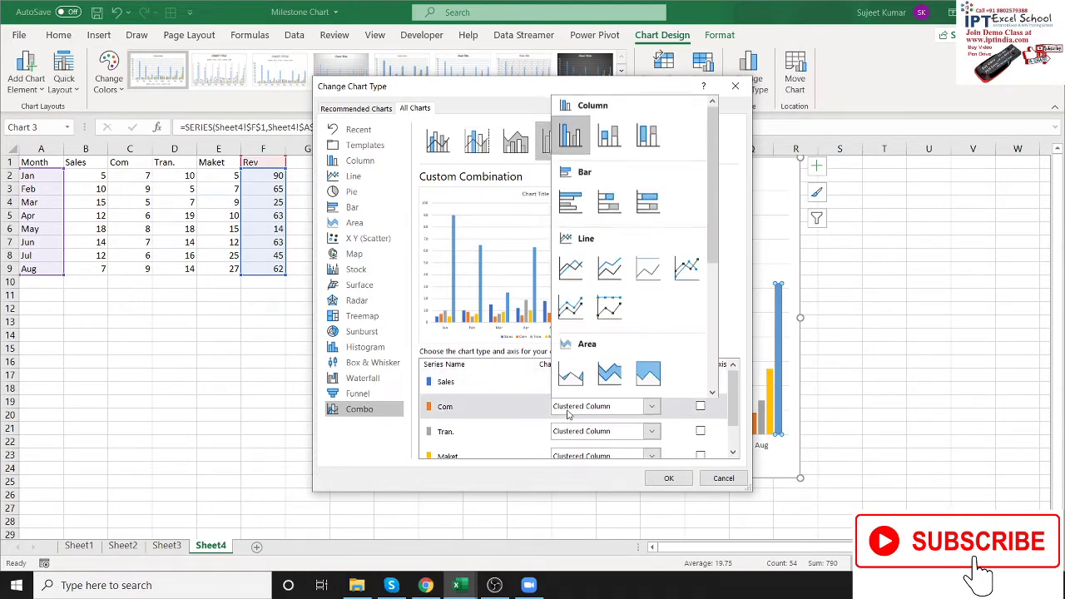
click(573, 268)
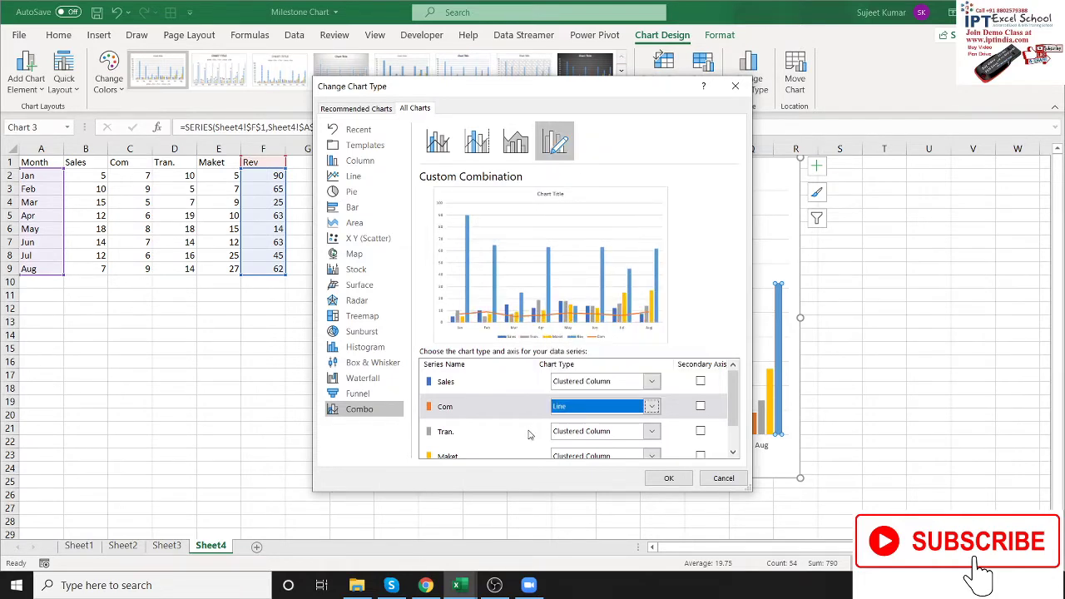
scroll(528, 433, down, 1)
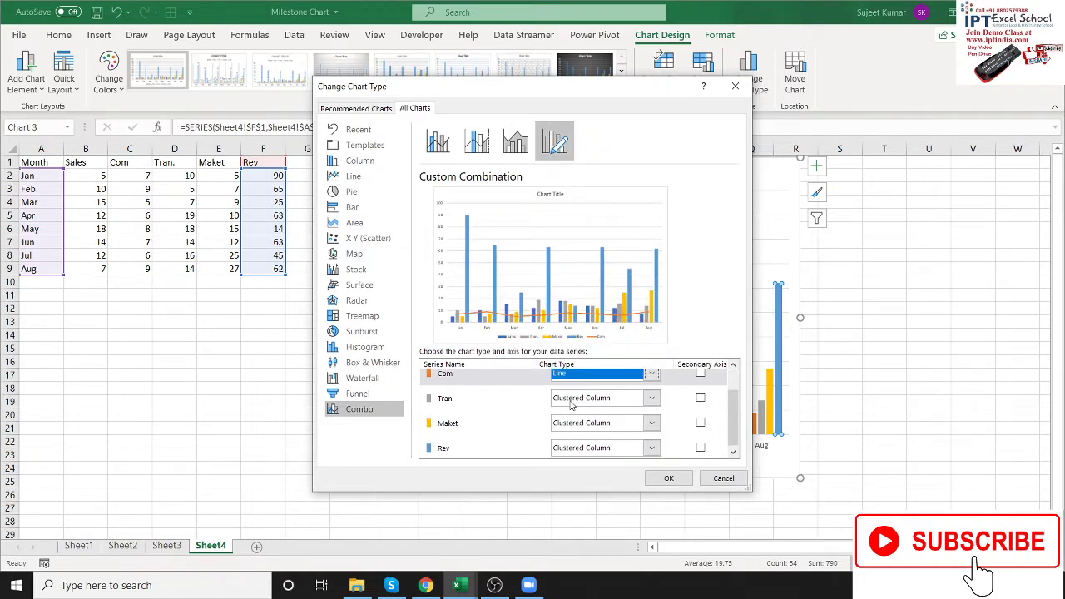
click(571, 400)
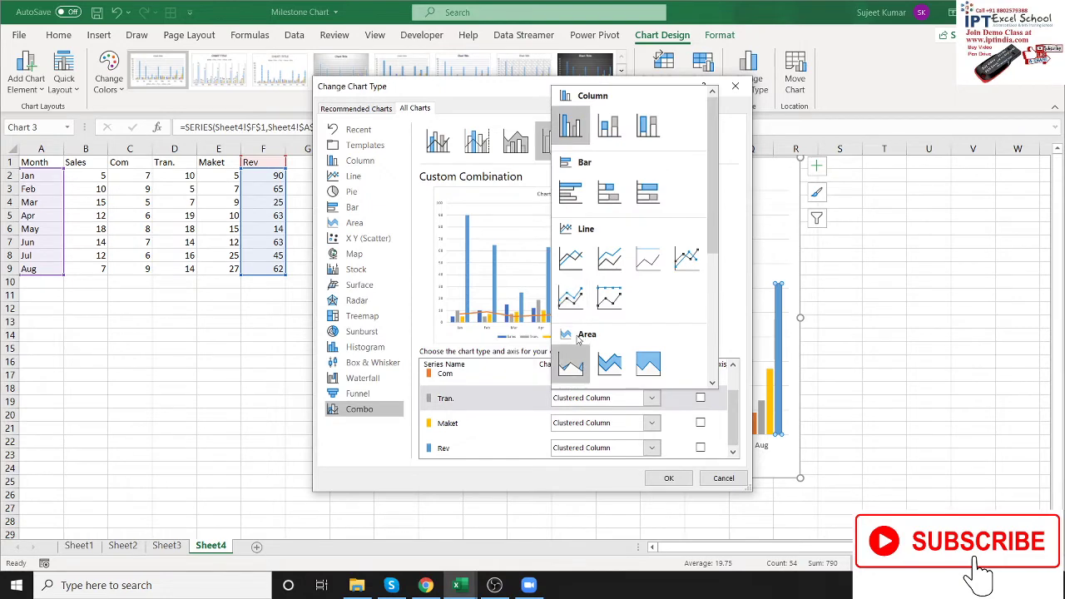
click(571, 365)
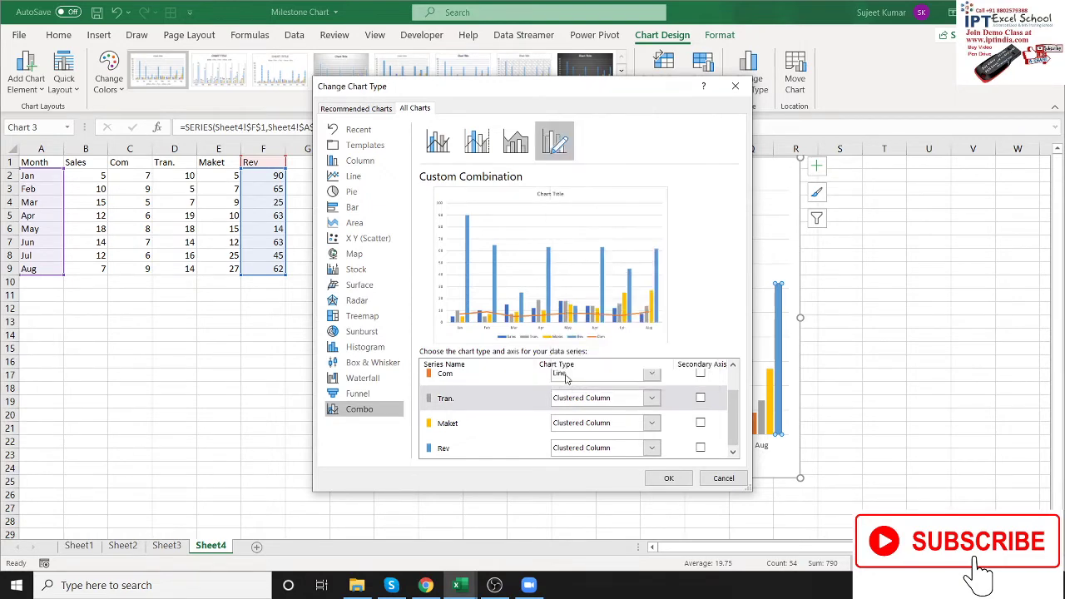
Make Maket a scatter on the secondary axis, then try setting Rev to Pie.
click(559, 422)
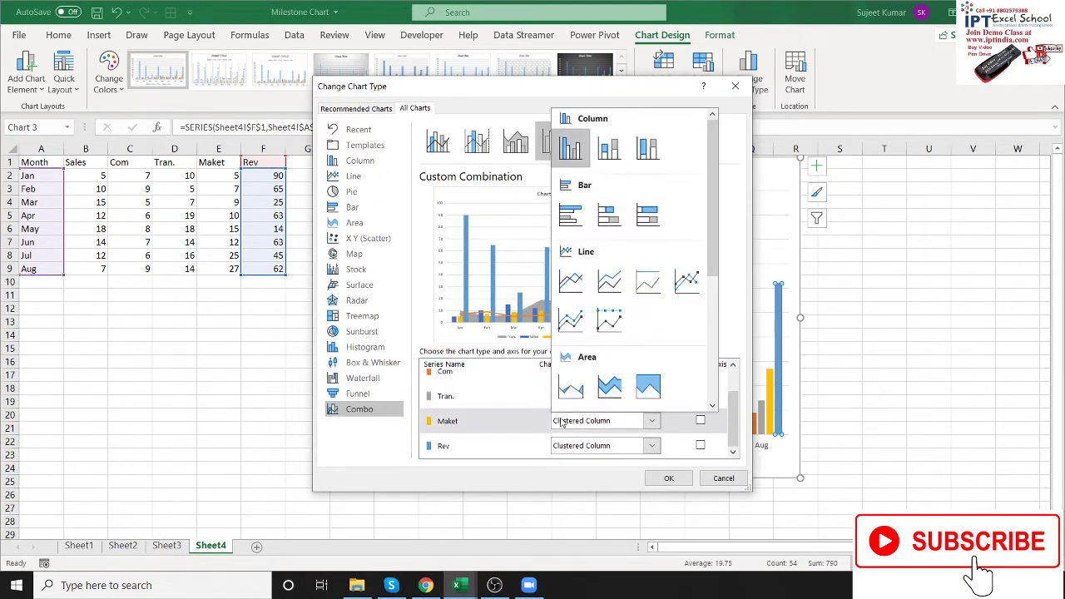
scroll(594, 364, down, 2)
scroll(594, 363, down, 2)
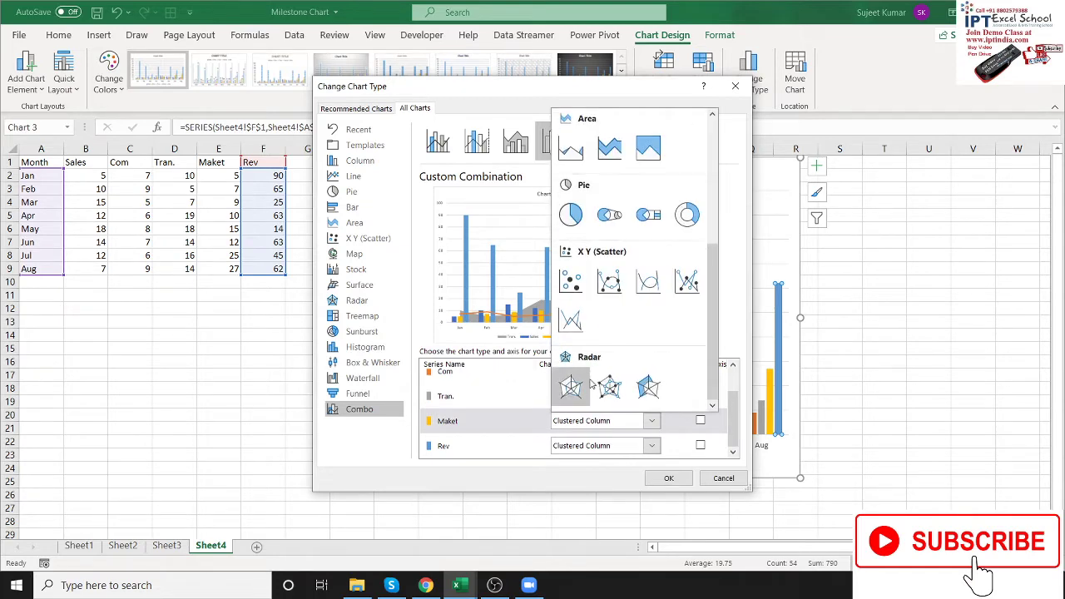
click(571, 282)
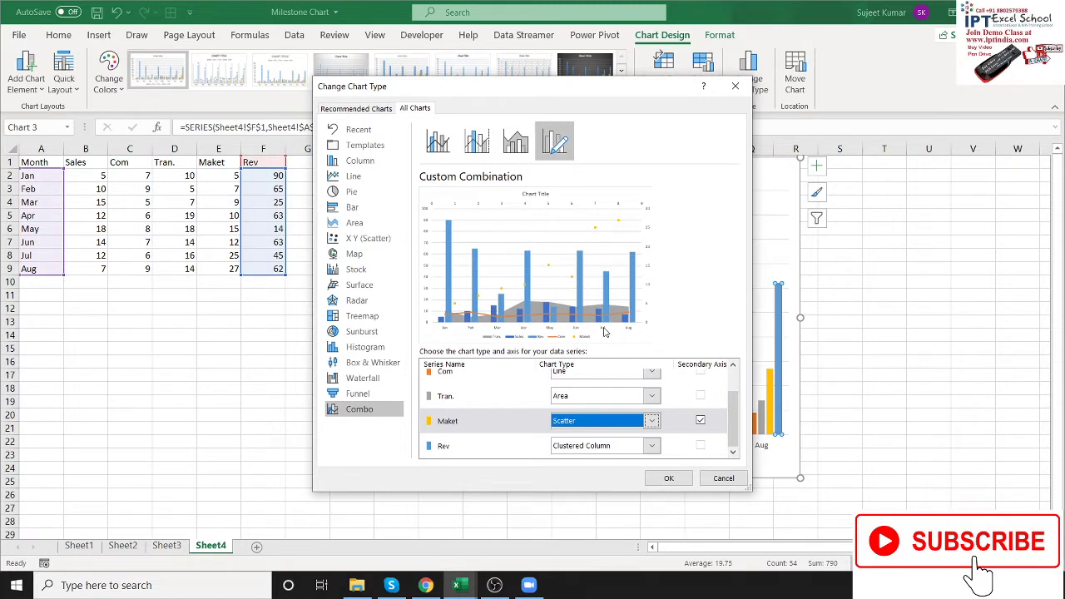
click(588, 449)
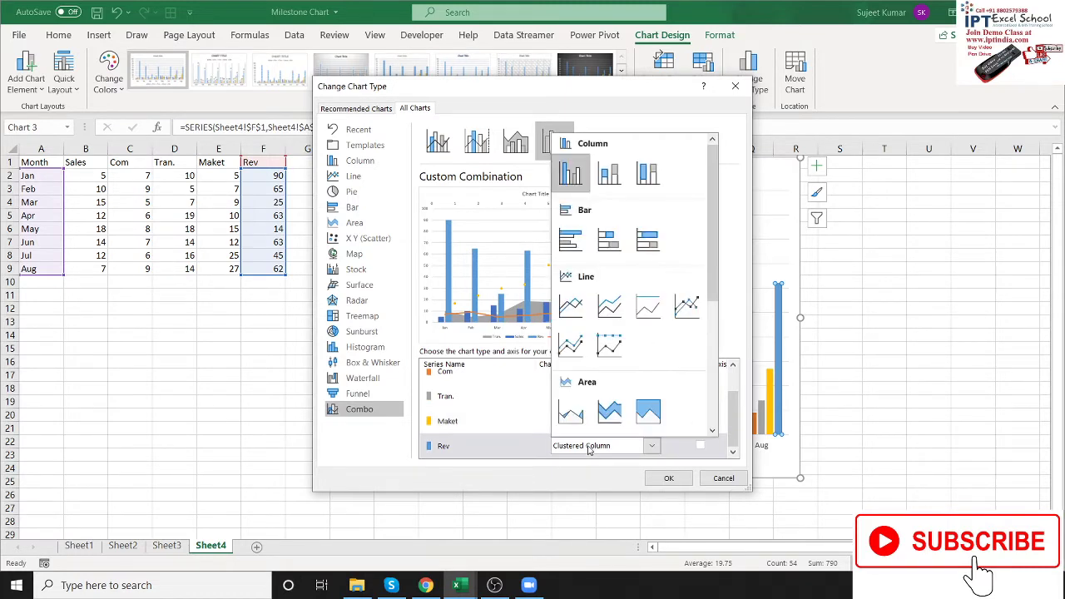
scroll(626, 414, down, 3)
click(570, 240)
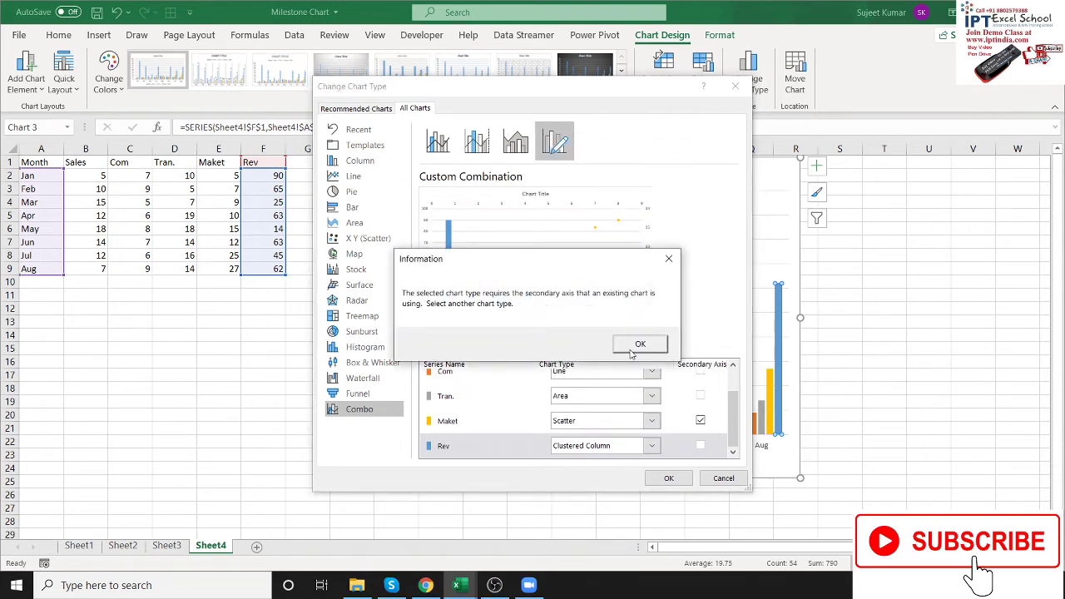
Dismiss the warning, take Maket off the secondary axis, and set Rev to Pie.
click(631, 349)
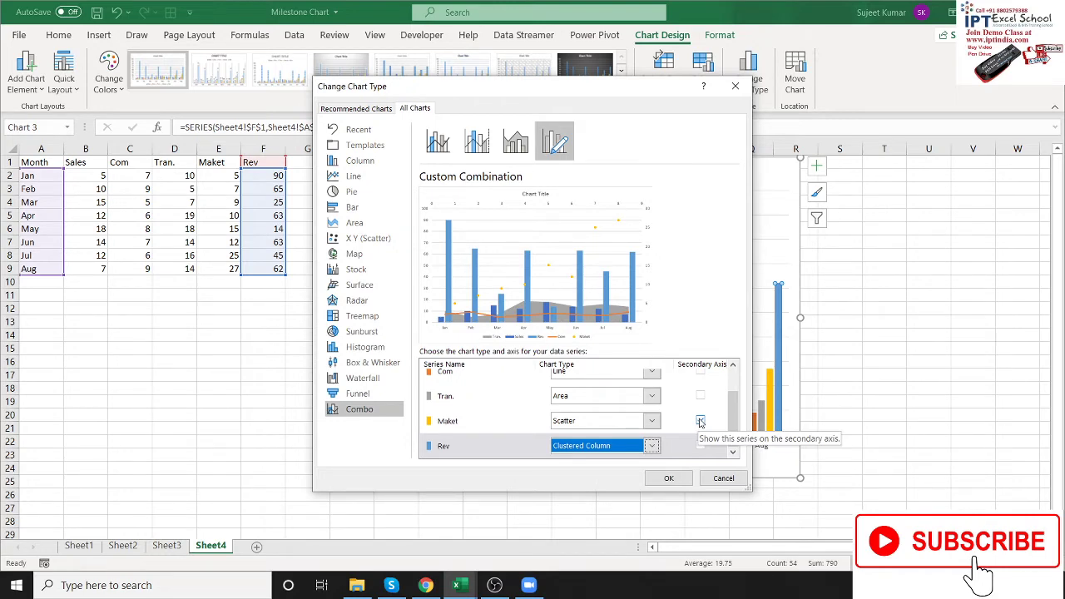
click(700, 422)
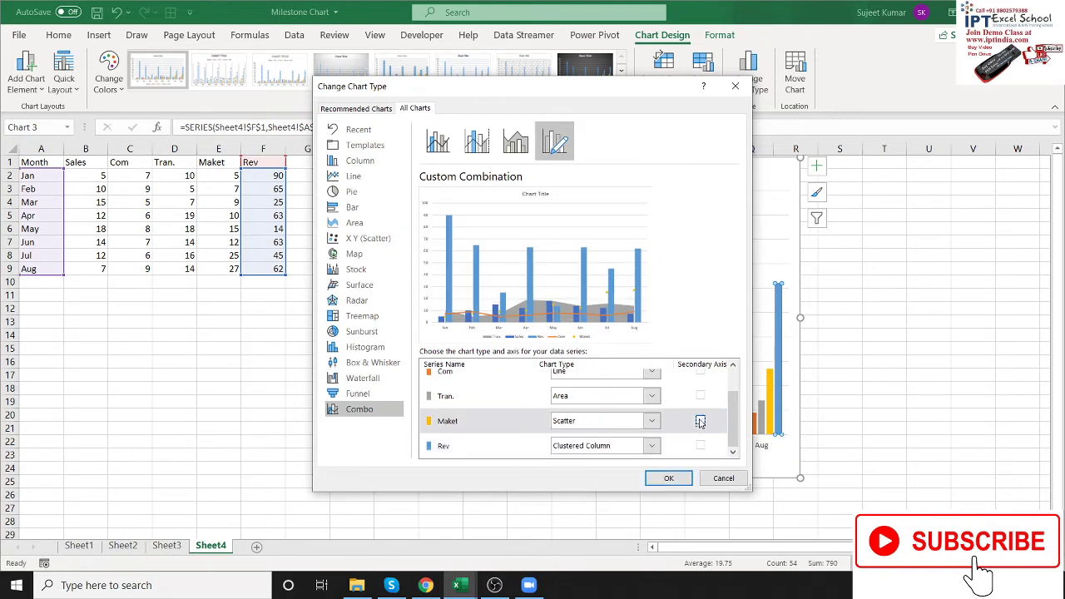
click(604, 446)
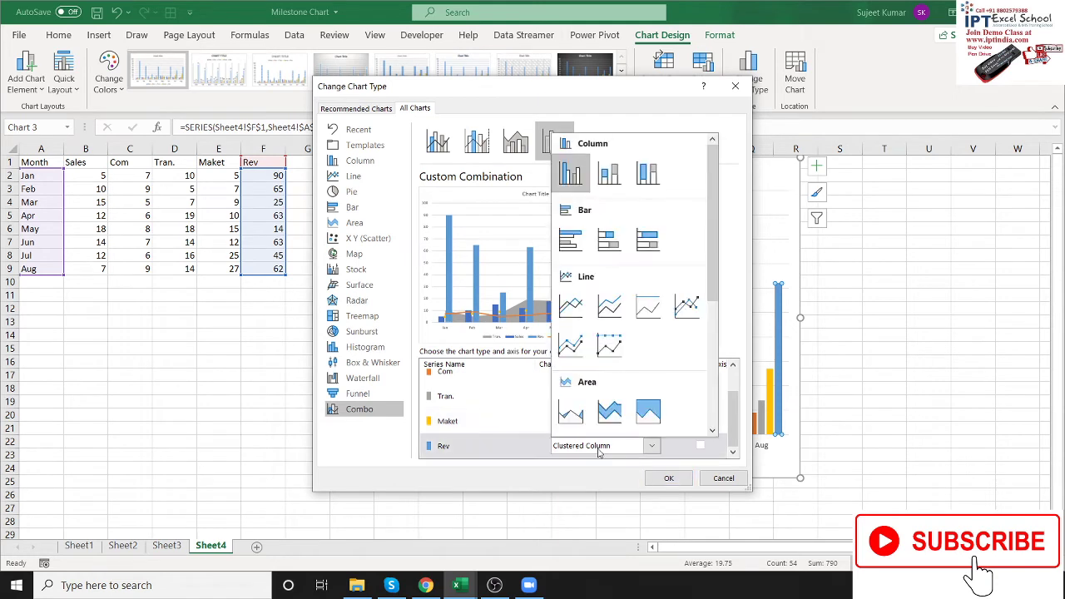
scroll(605, 350, down, 3)
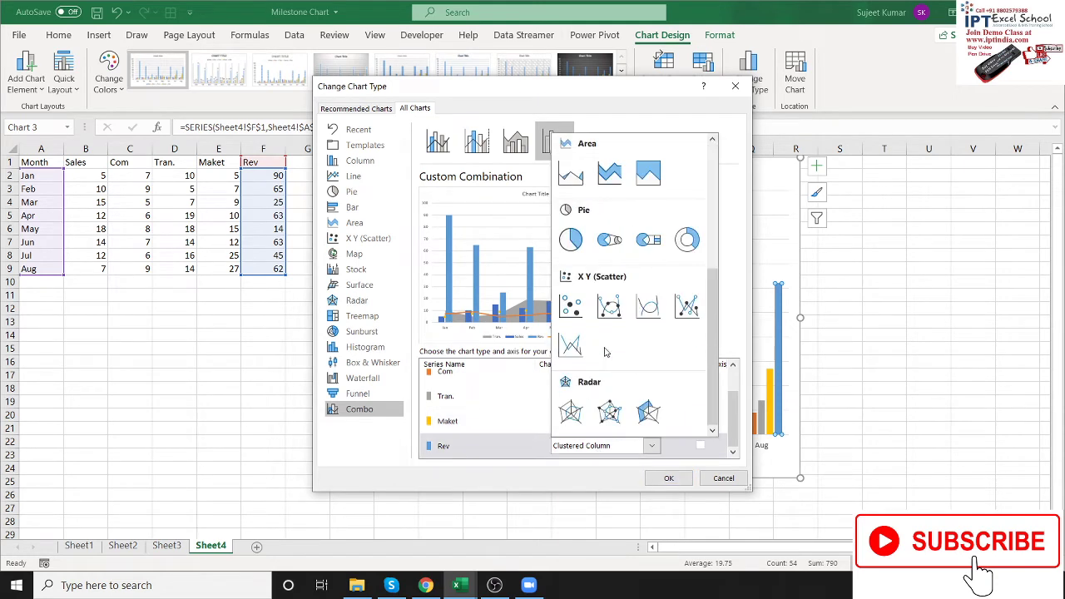
click(569, 239)
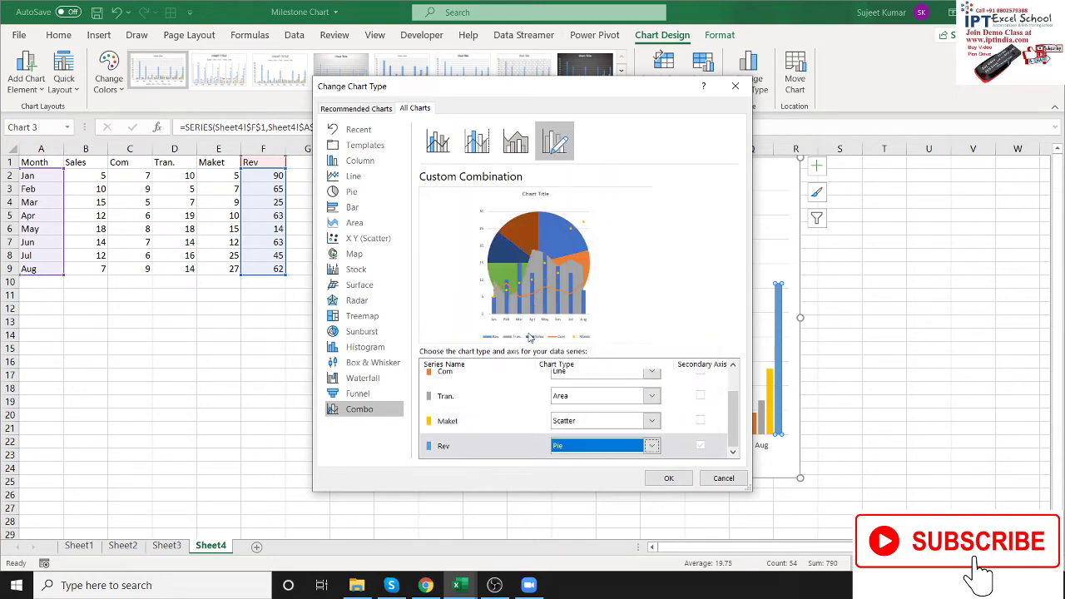
Keep Rev as a single pie after trying Pie of Pie, apply the combo, and enlarge the chart.
click(573, 446)
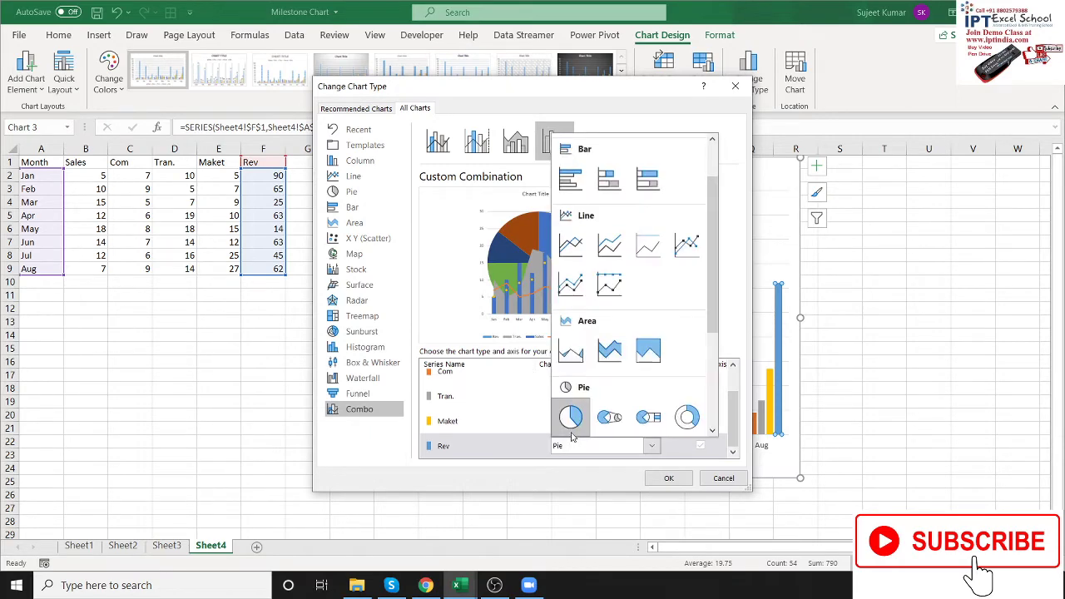
click(614, 419)
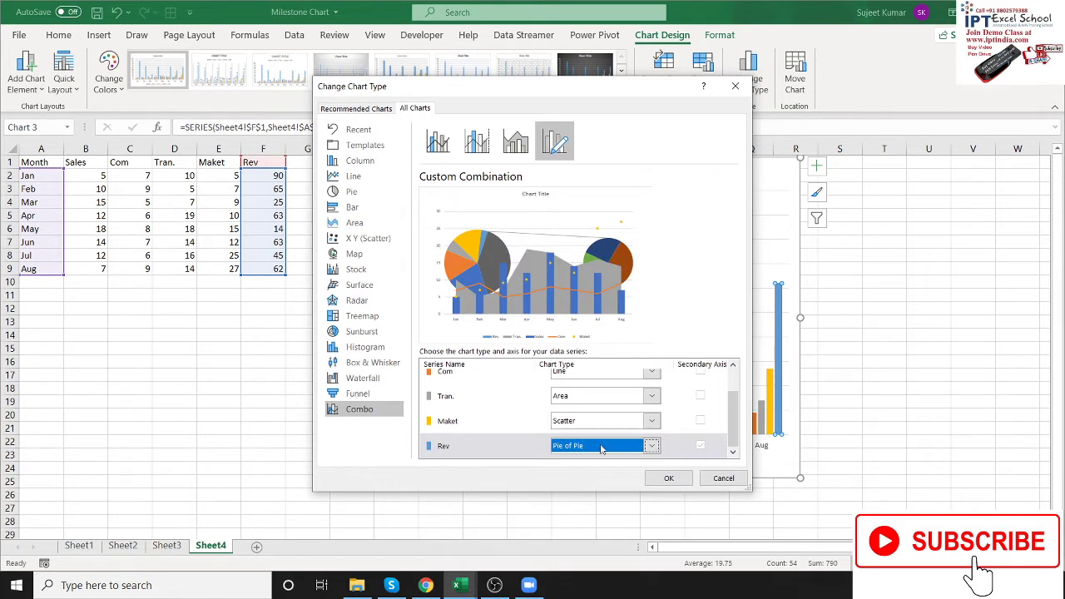
click(602, 447)
click(581, 421)
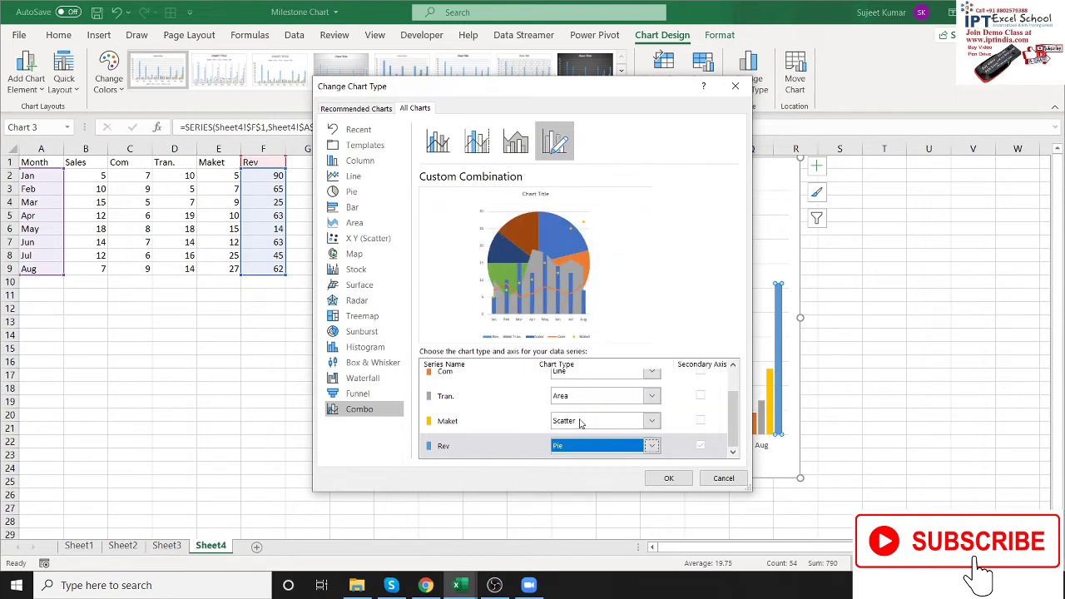
click(670, 479)
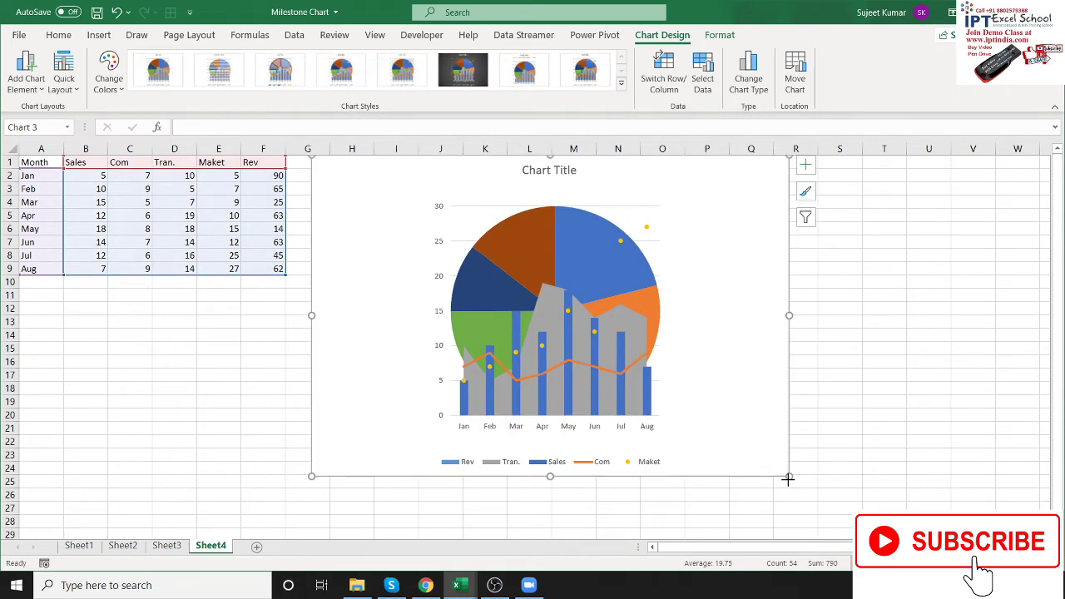
drag(789, 476, 845, 508)
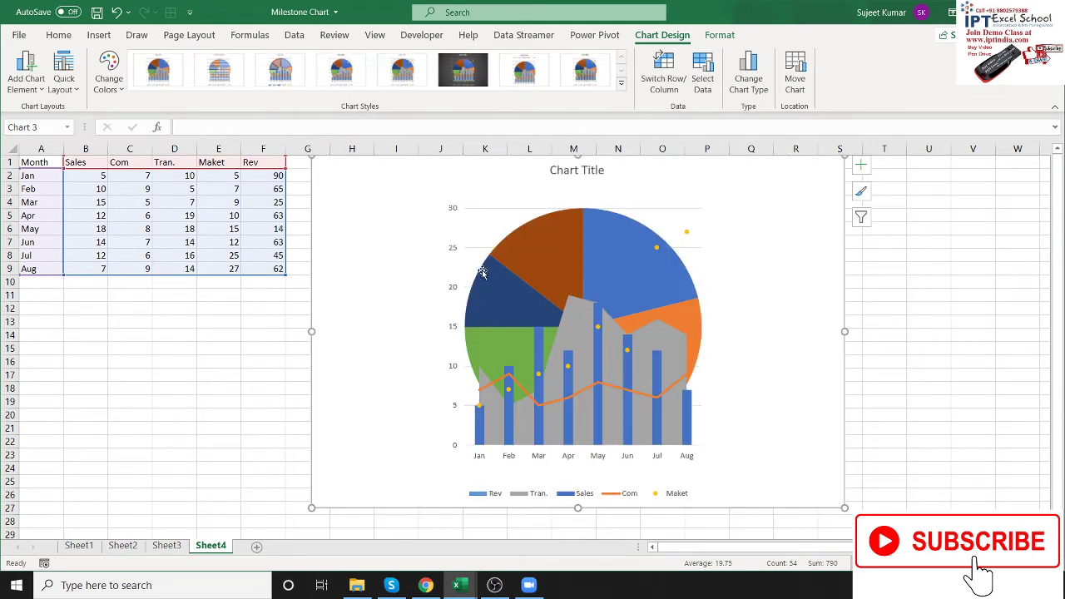
Set the vertical axis bounds to minimum 0 and maximum 100 in Format Axis.
click(452, 209)
right_click(452, 208)
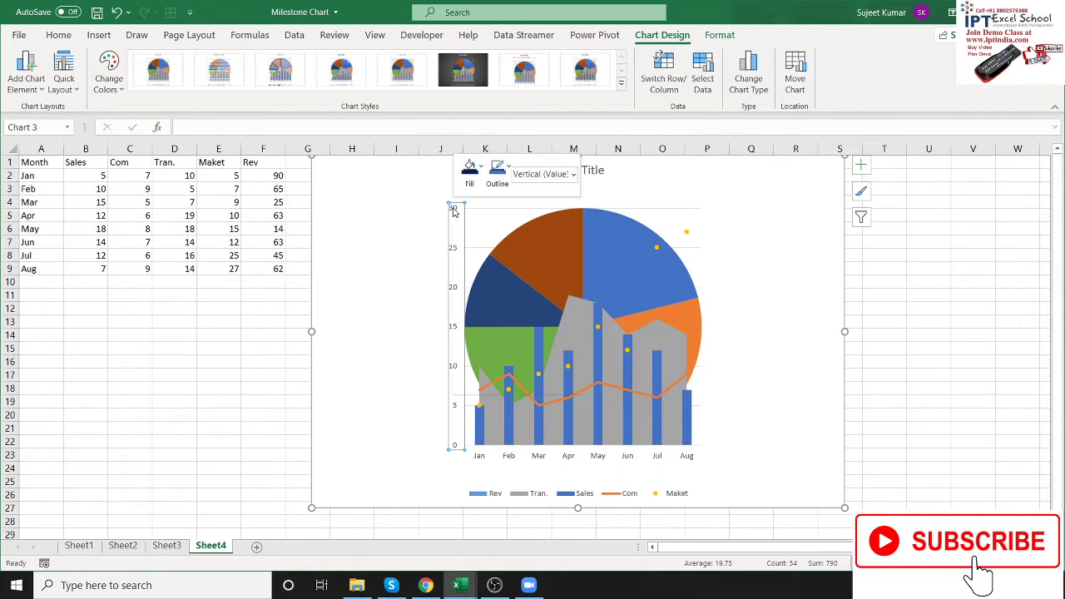
click(504, 383)
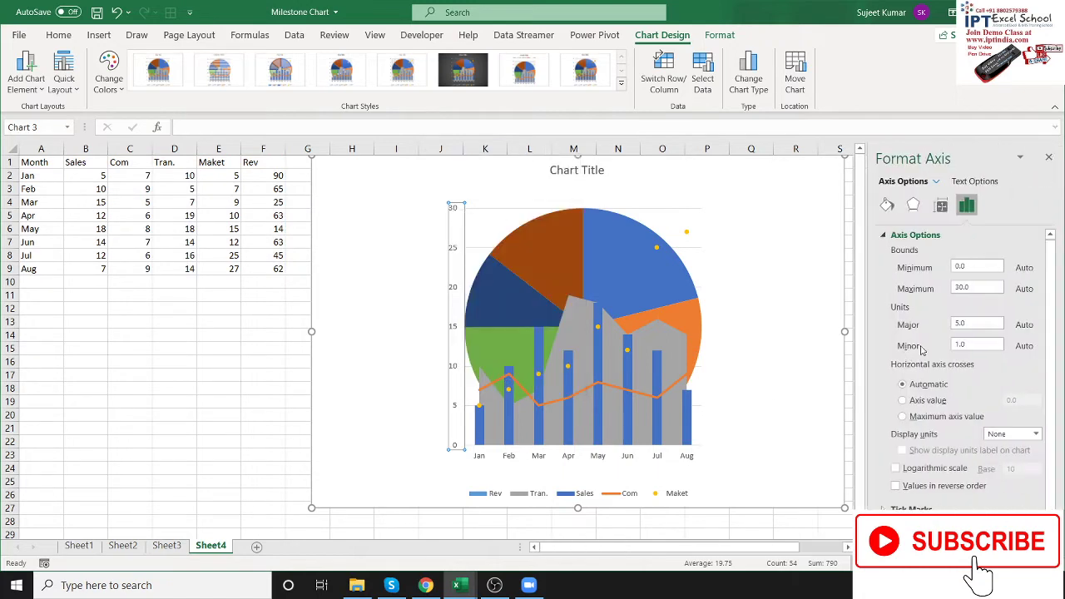
click(959, 267)
key(Return)
double_click(970, 286)
text(1)
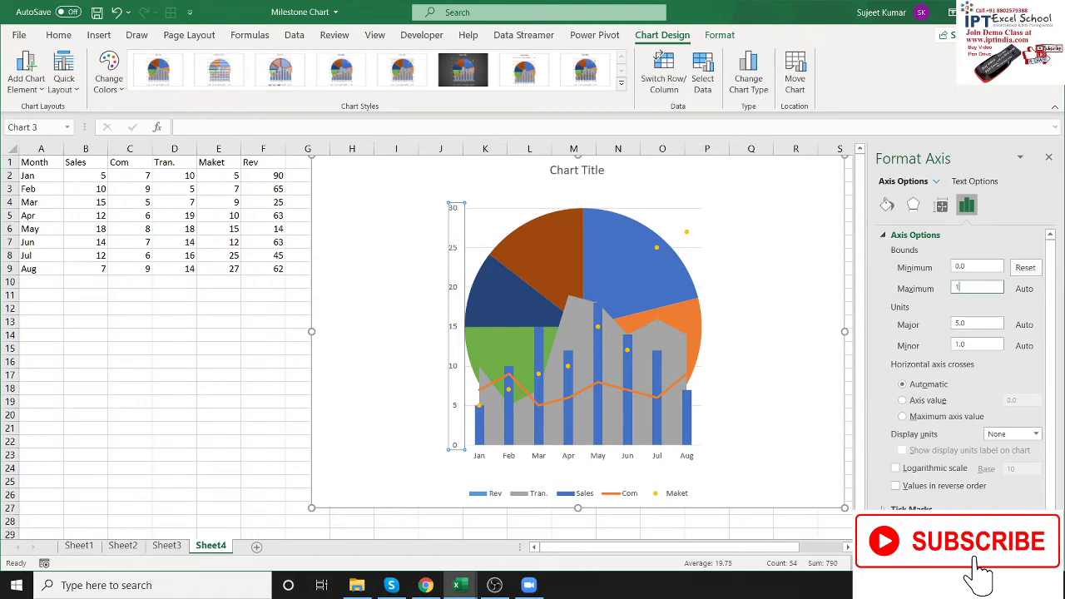
key(Return)
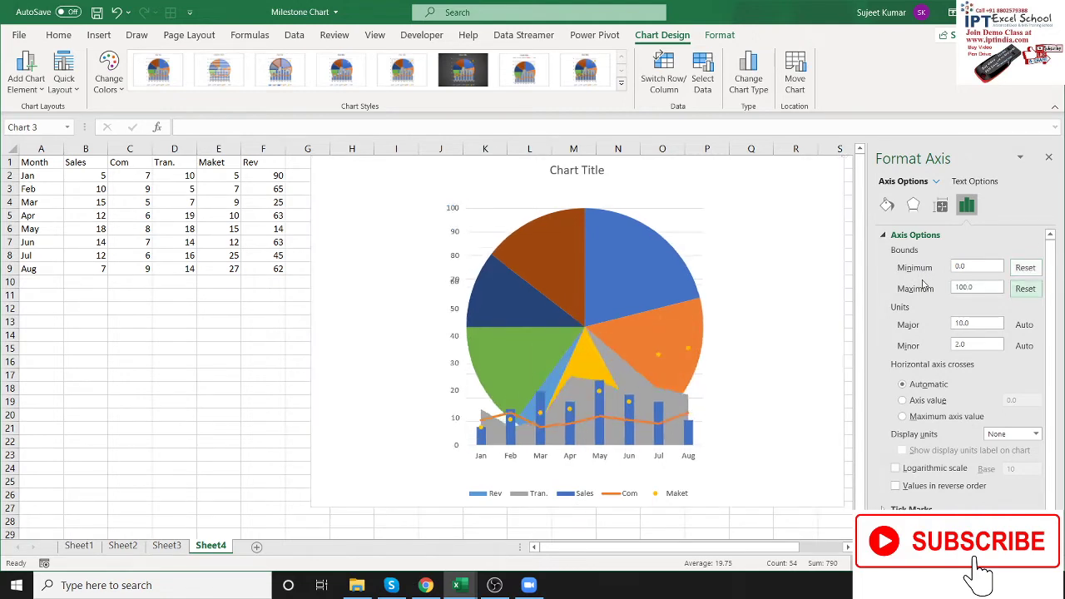
click(754, 460)
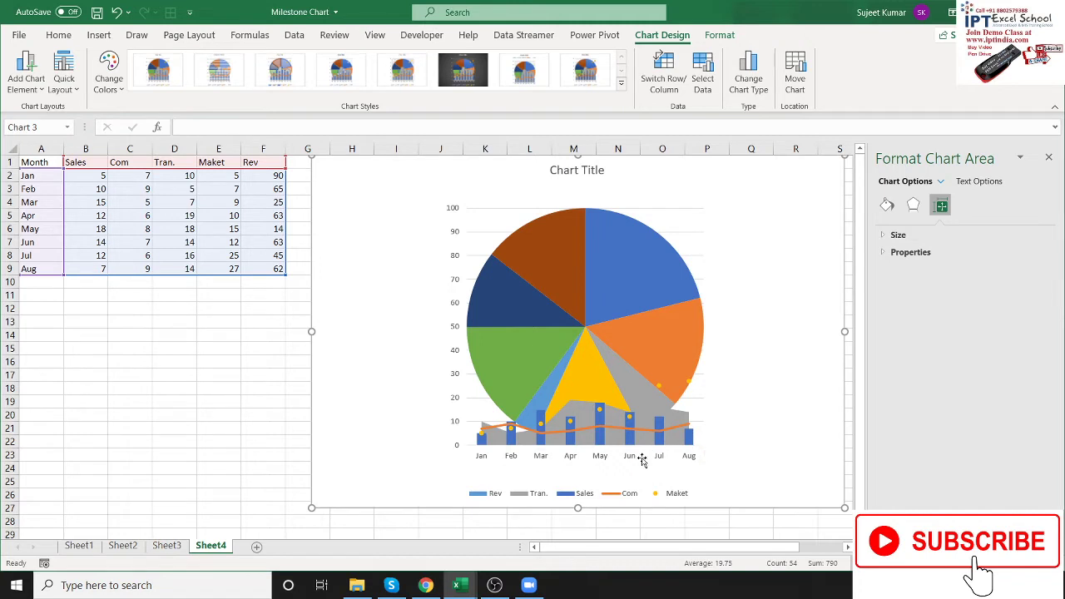
Give the Tran. area series a solid red border line.
click(678, 447)
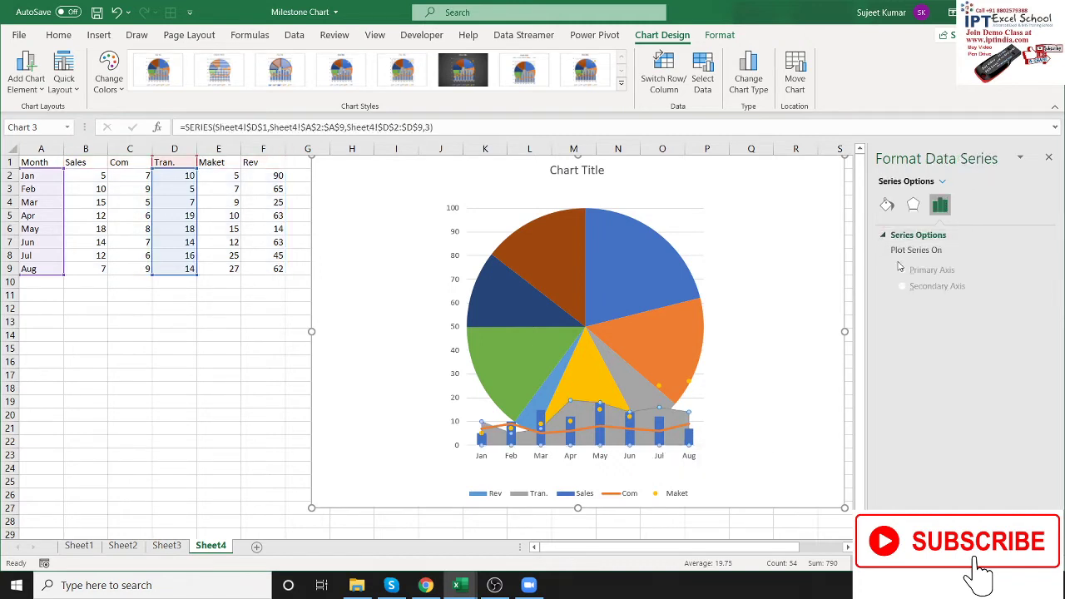
click(887, 204)
click(896, 288)
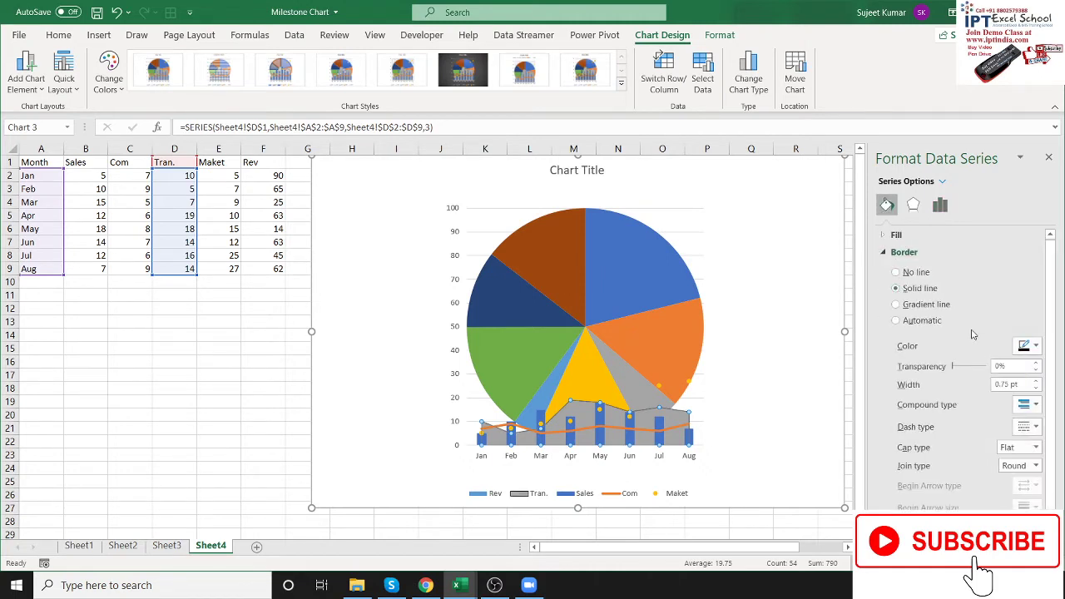
click(1027, 345)
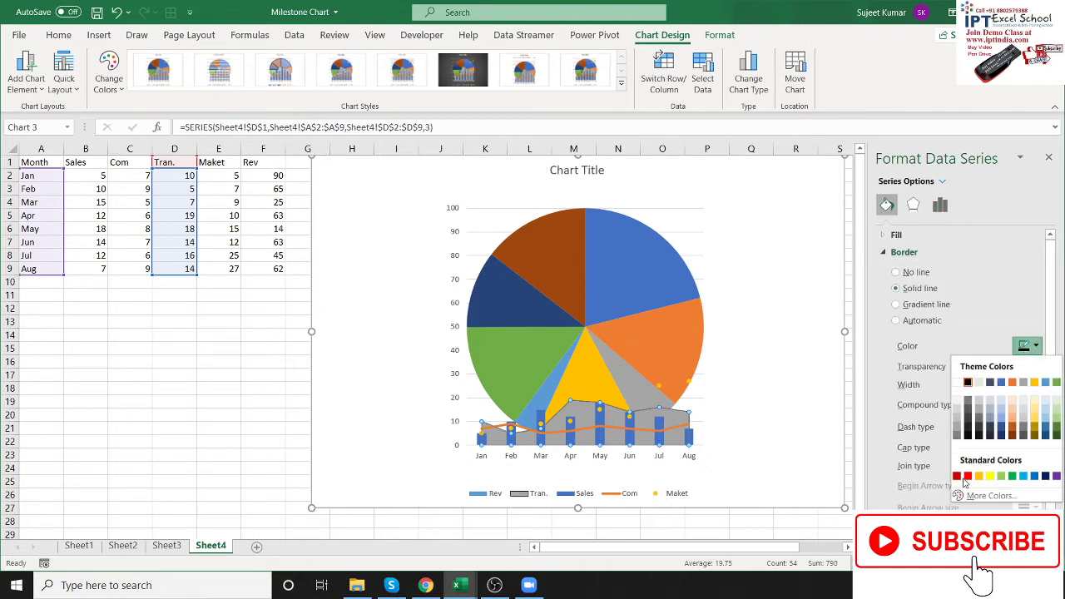
click(967, 477)
click(1027, 345)
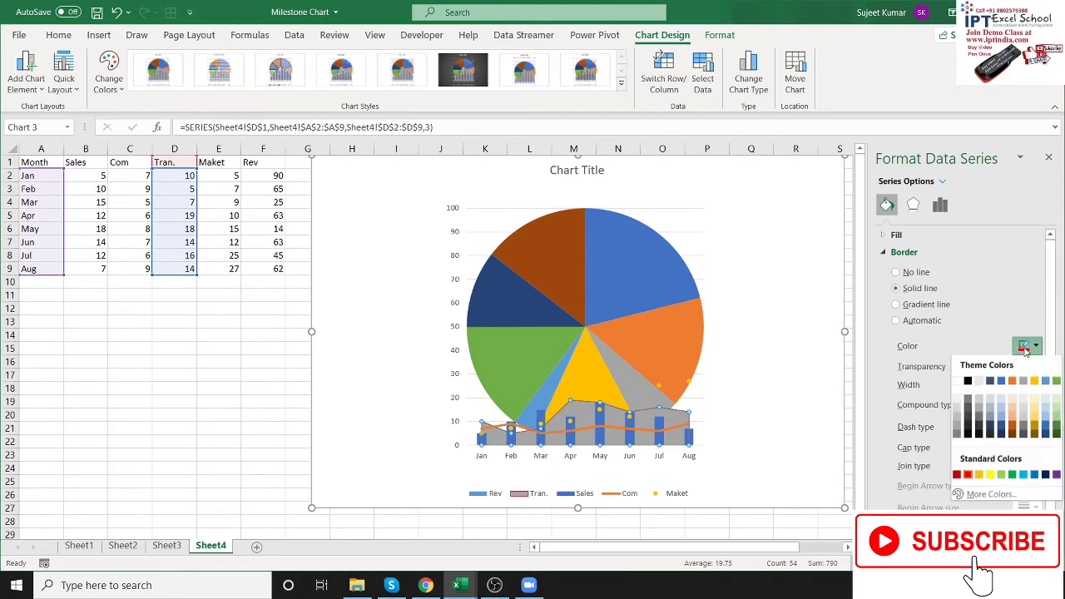
click(888, 330)
click(885, 253)
Fill the Tran. area series with solid red.
click(892, 235)
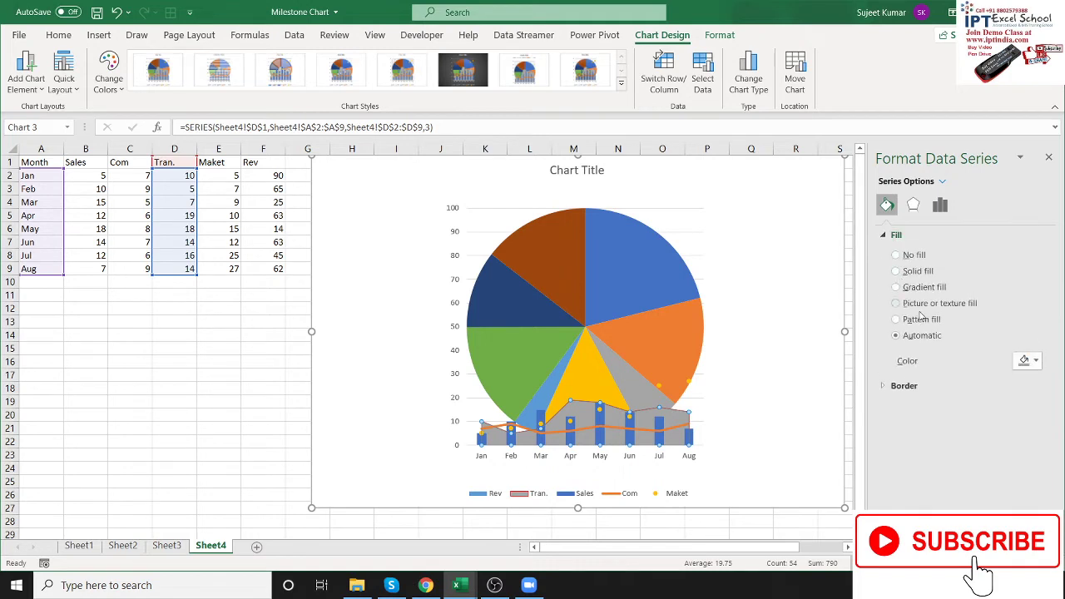
click(909, 273)
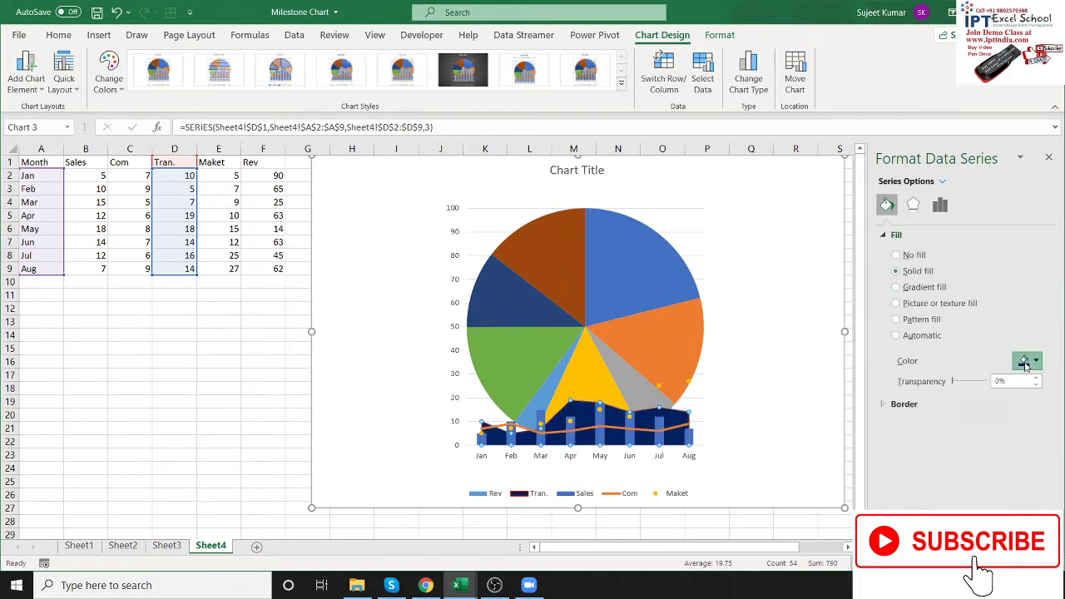
click(1032, 360)
click(967, 491)
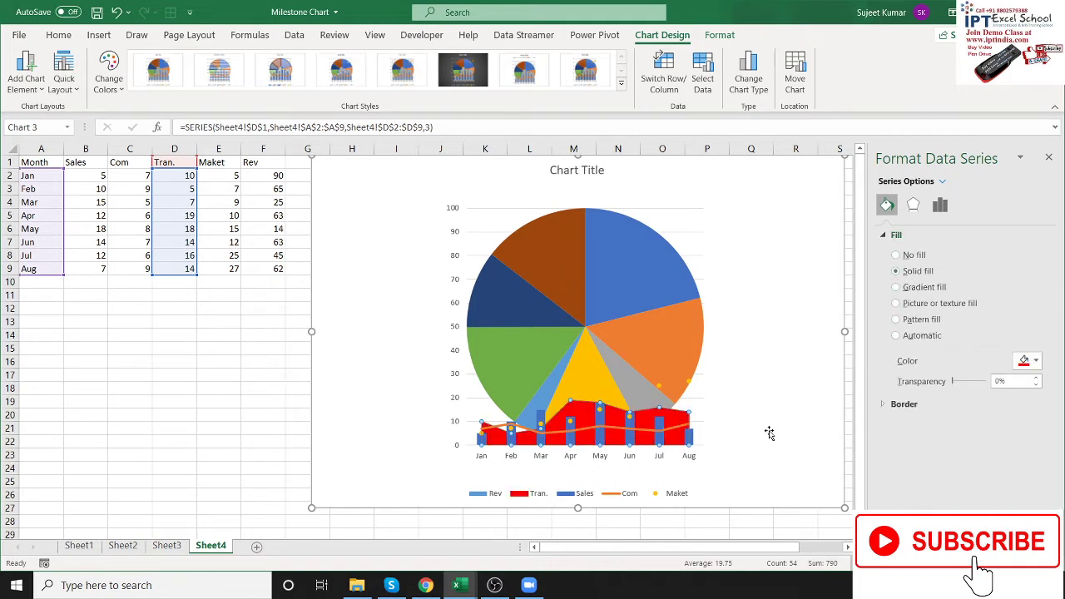
click(768, 433)
click(687, 434)
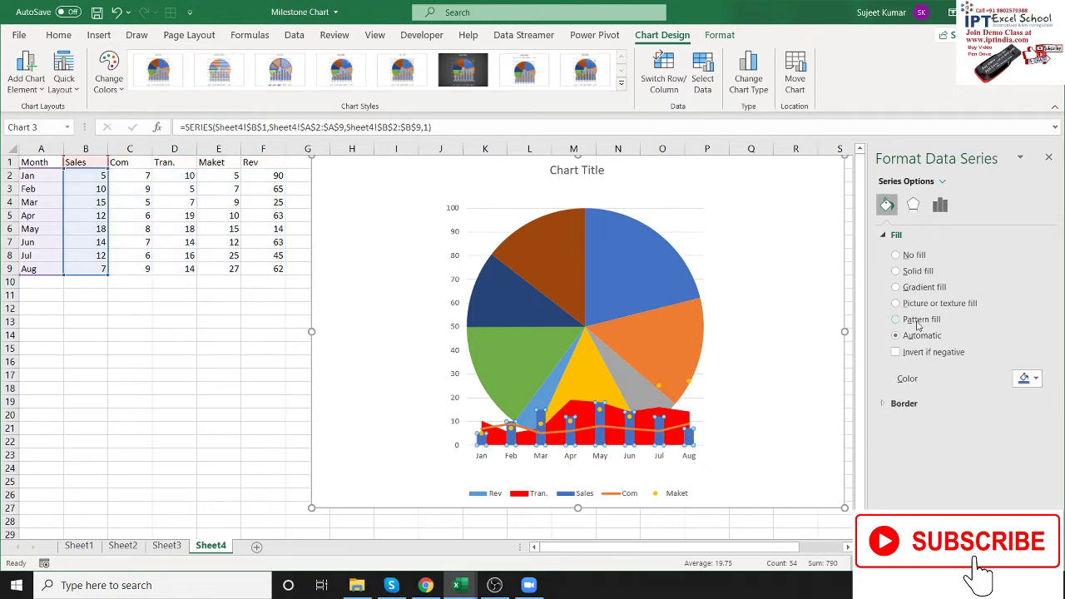
Colour the Sales columns yellow.
click(1021, 382)
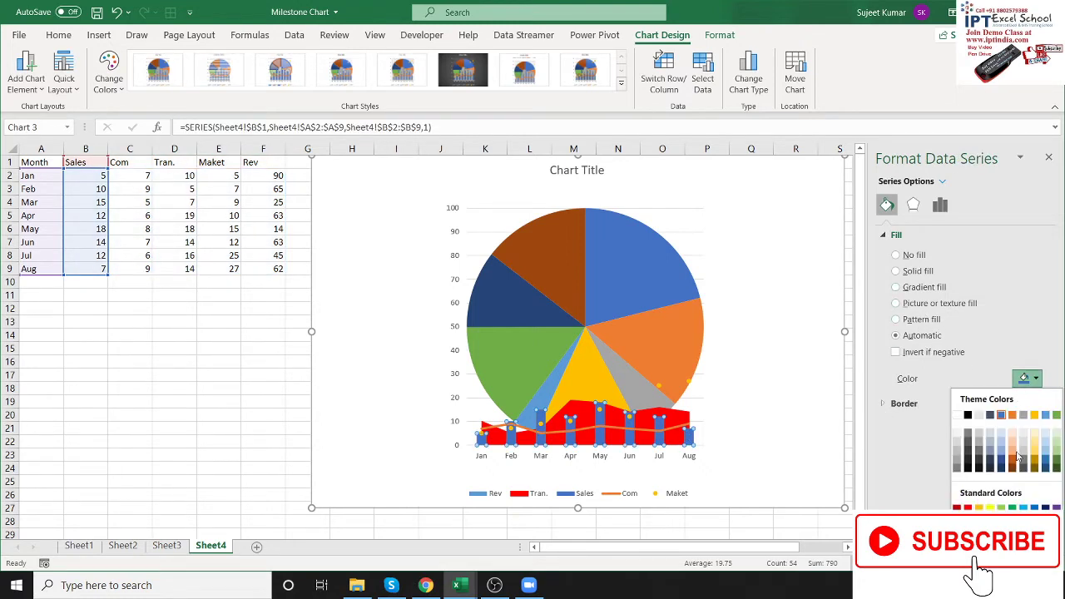
click(990, 507)
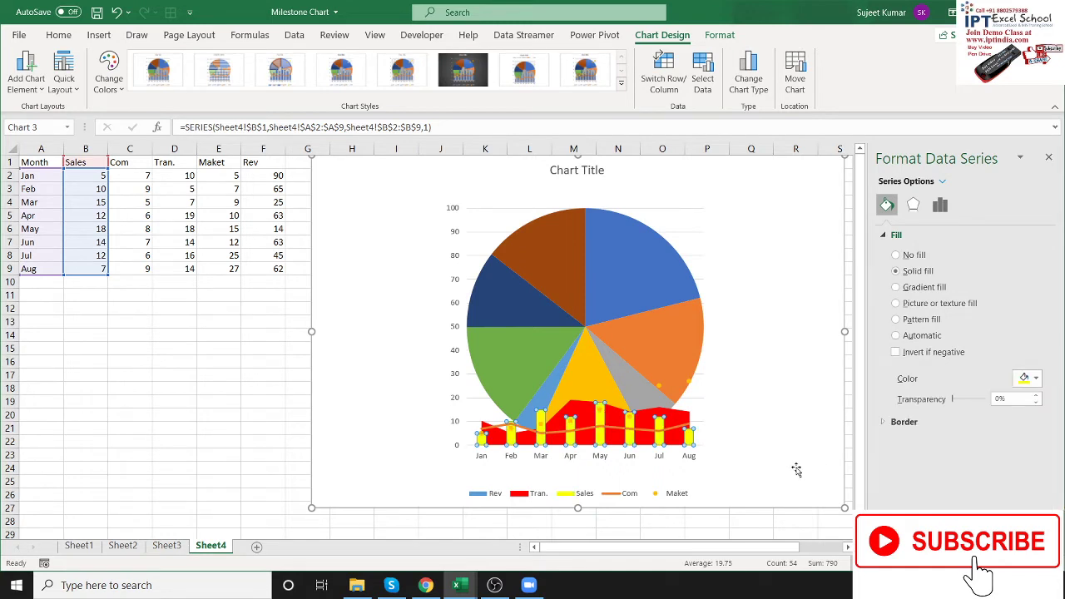
click(797, 470)
click(681, 422)
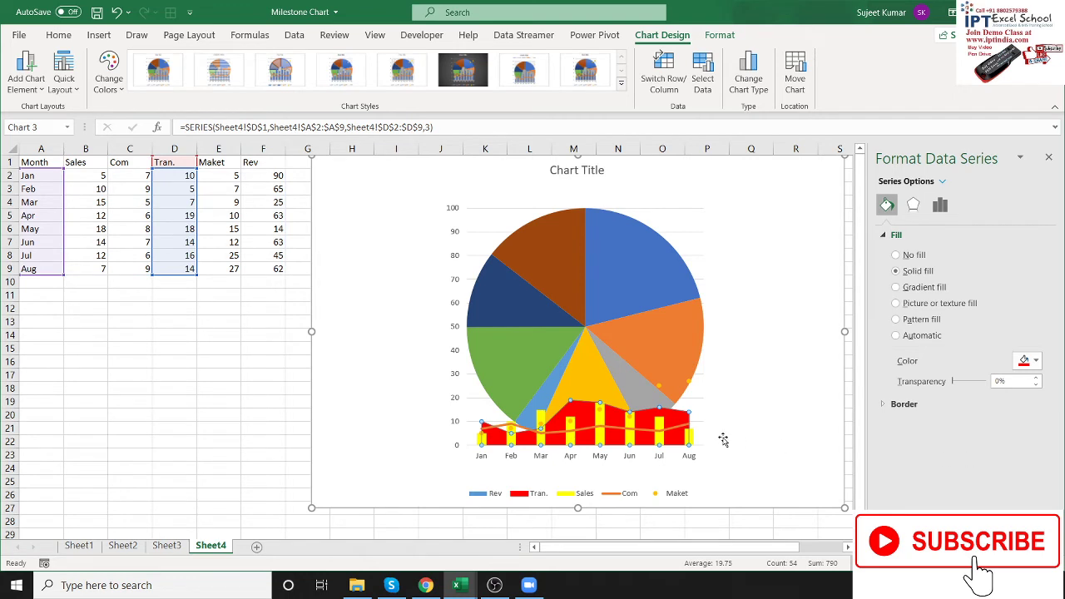
click(714, 435)
Change the Com line colour from orange to dark navy.
click(676, 429)
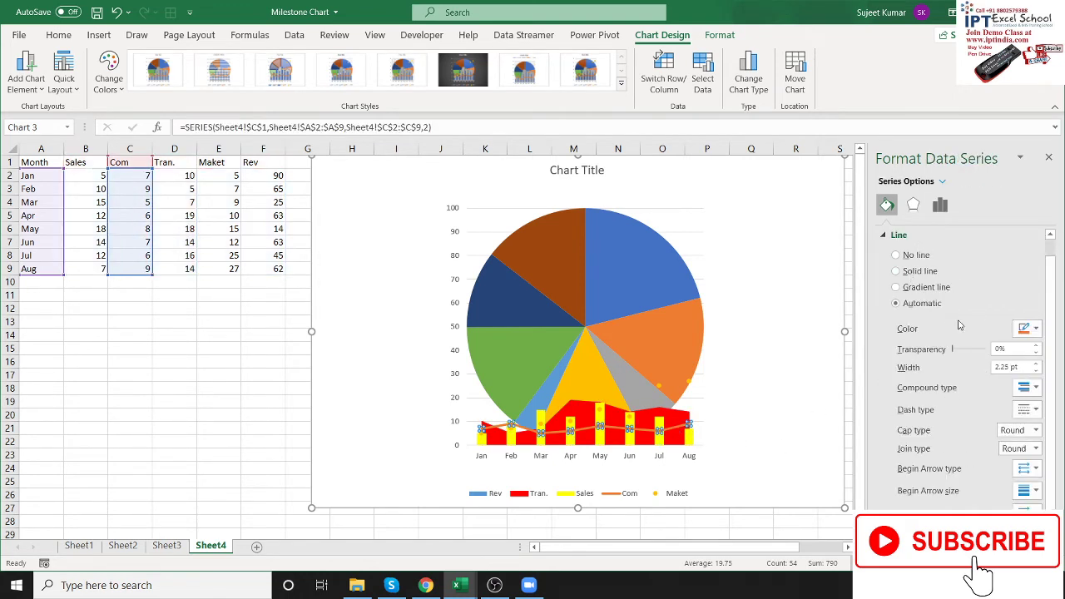
scroll(954, 429, down, 1)
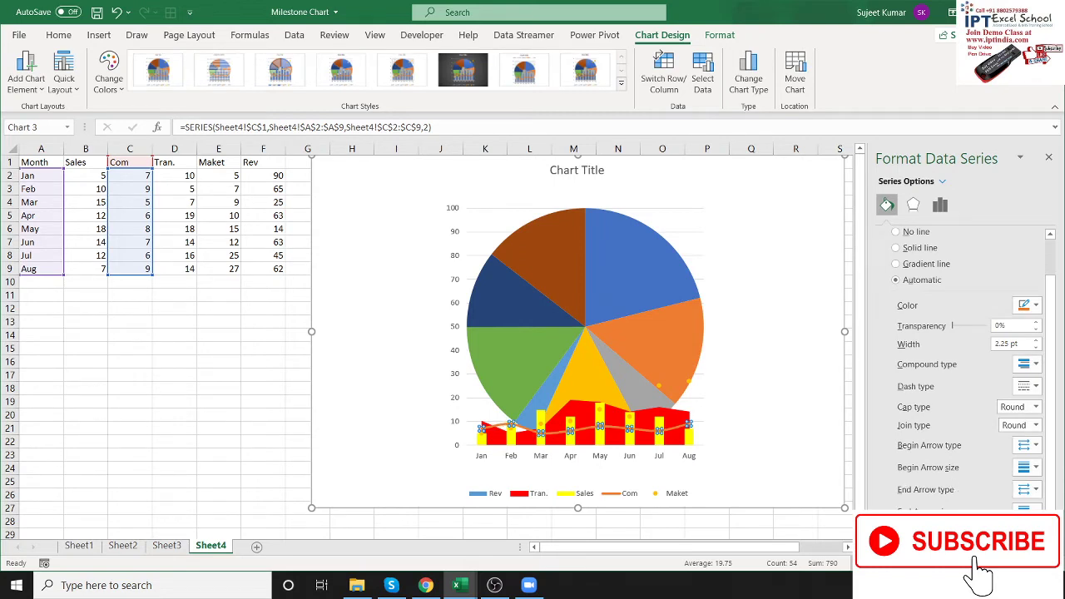
click(1030, 305)
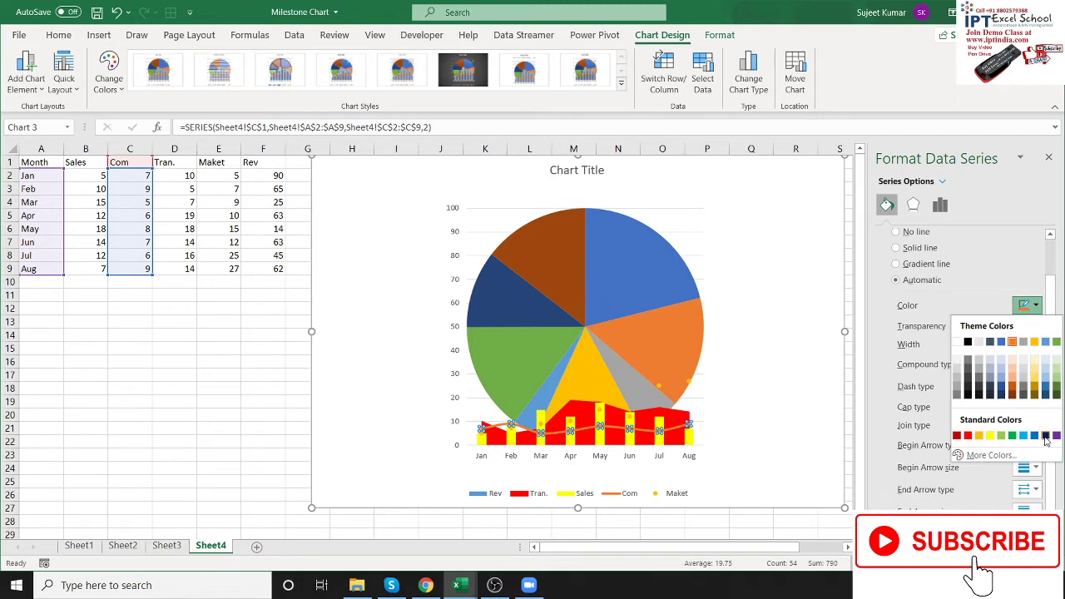
click(1045, 436)
click(793, 437)
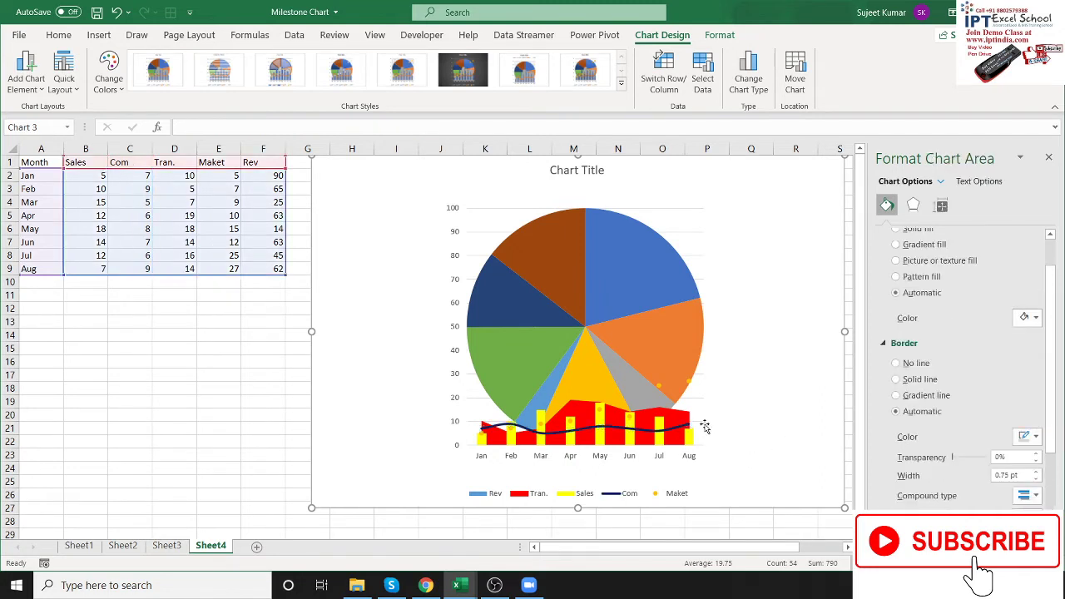
click(688, 387)
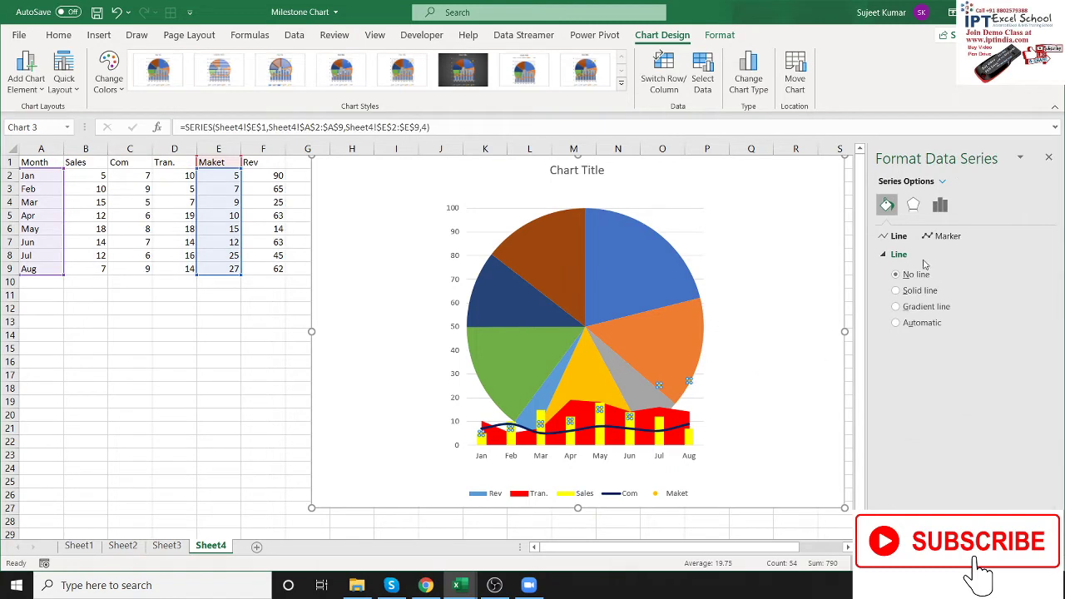
Give the Maket scatter markers a solid black fill and a black border.
click(946, 239)
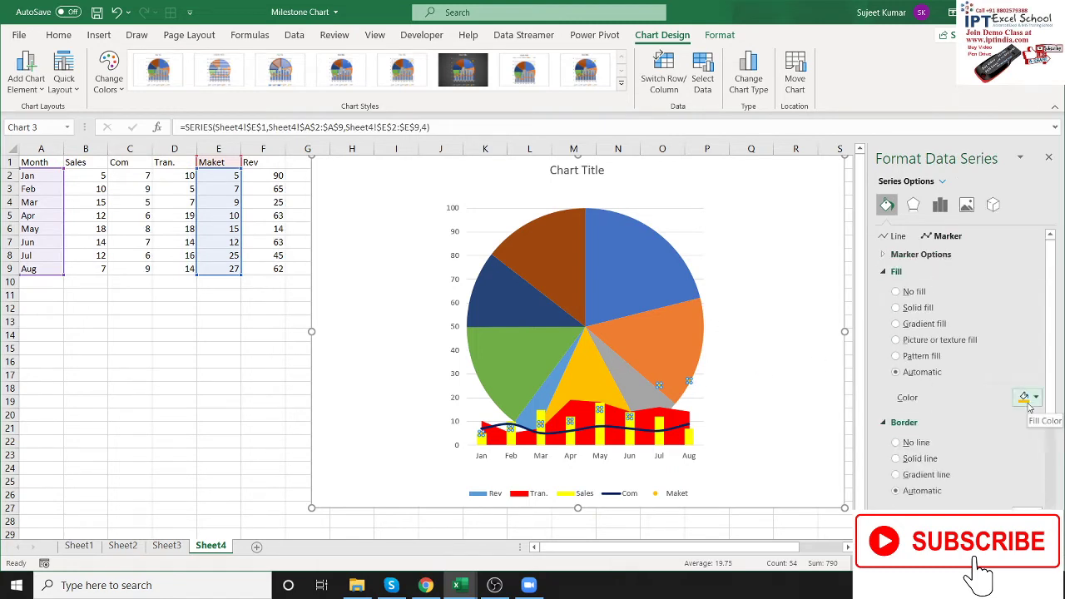
click(1029, 401)
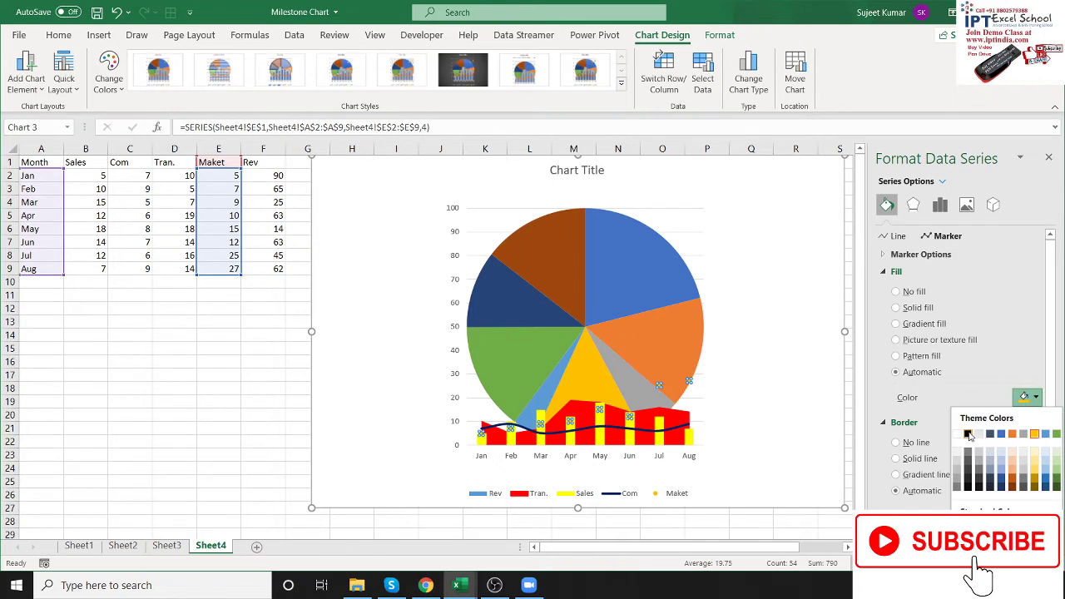
click(968, 434)
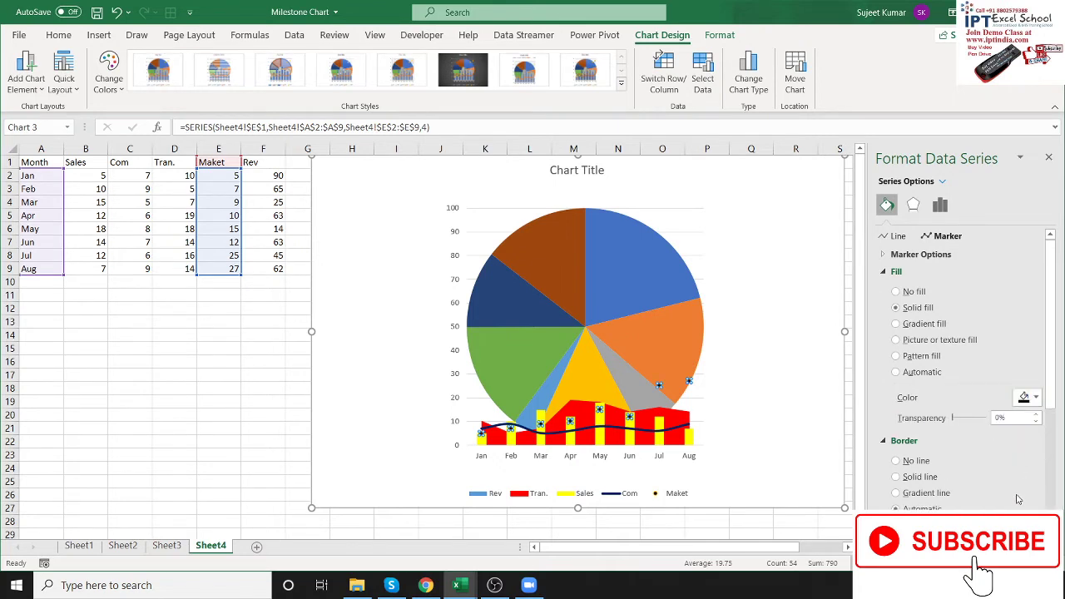
scroll(1018, 499, down, 1)
click(1030, 500)
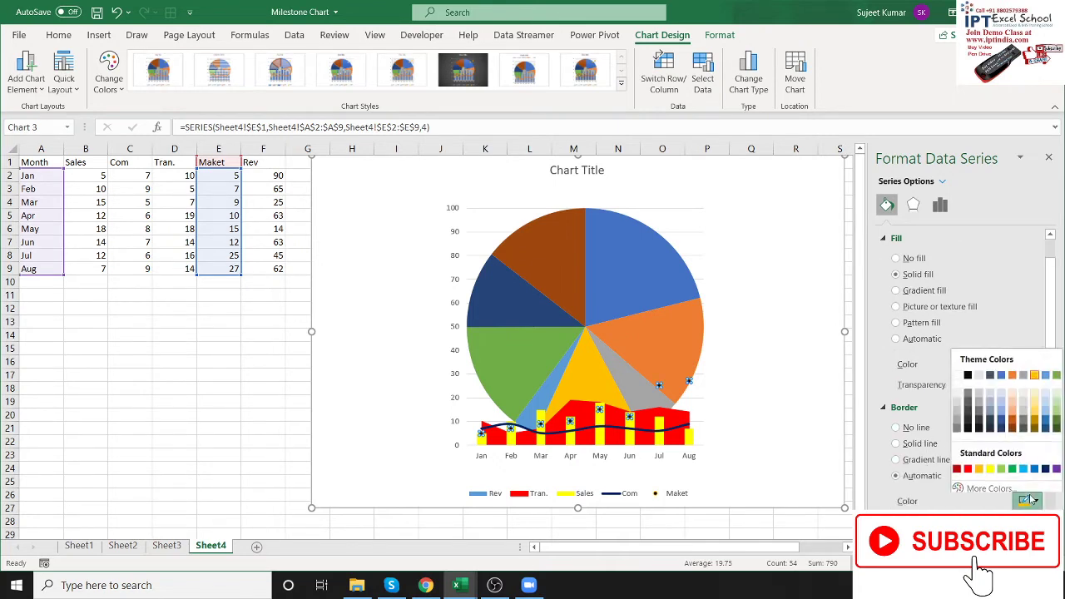
click(966, 372)
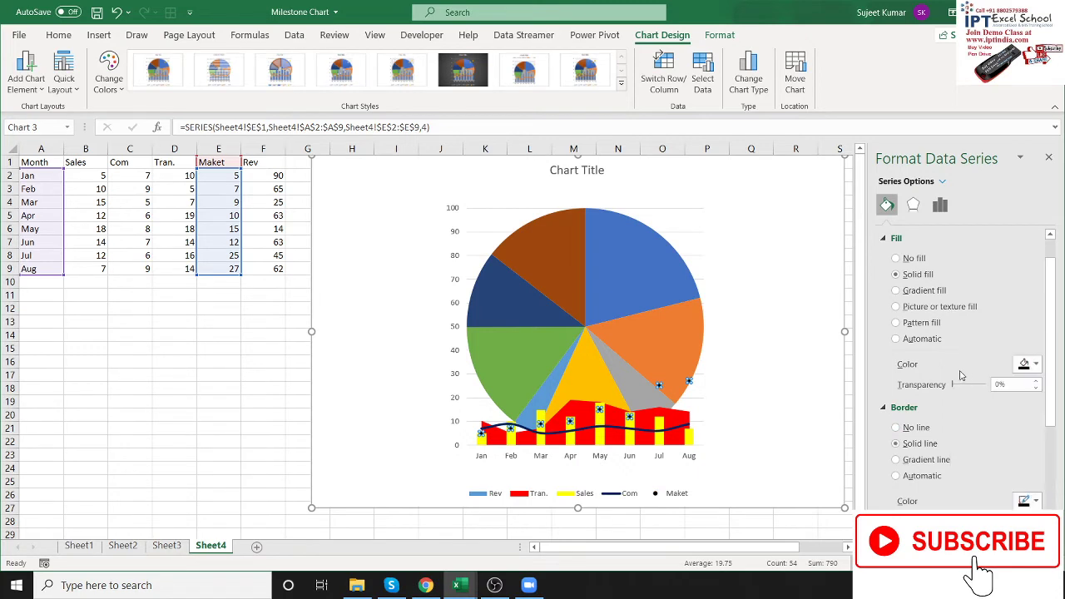
click(737, 382)
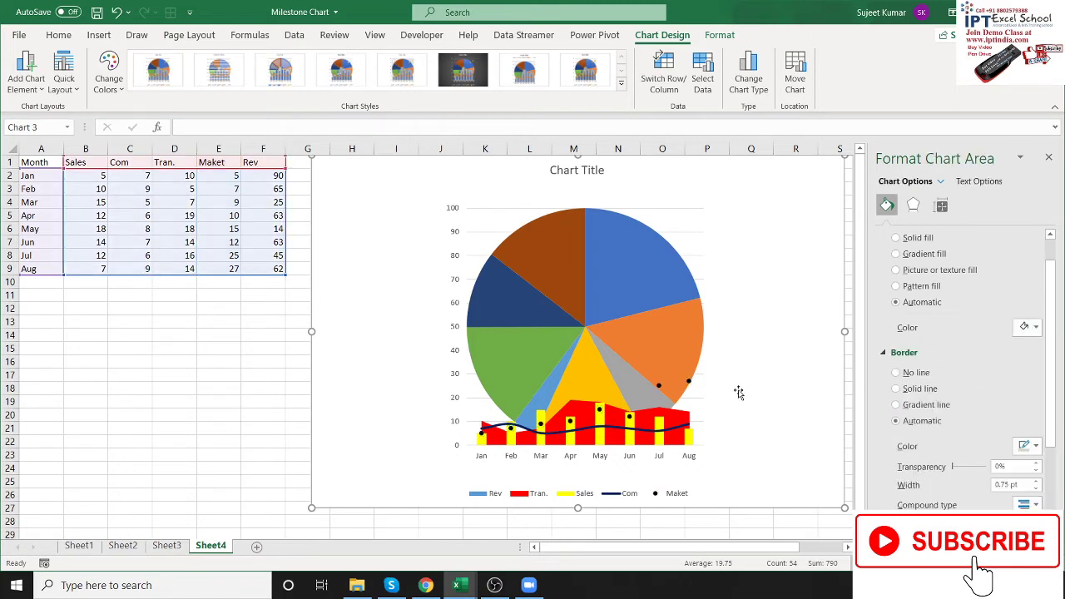
click(689, 382)
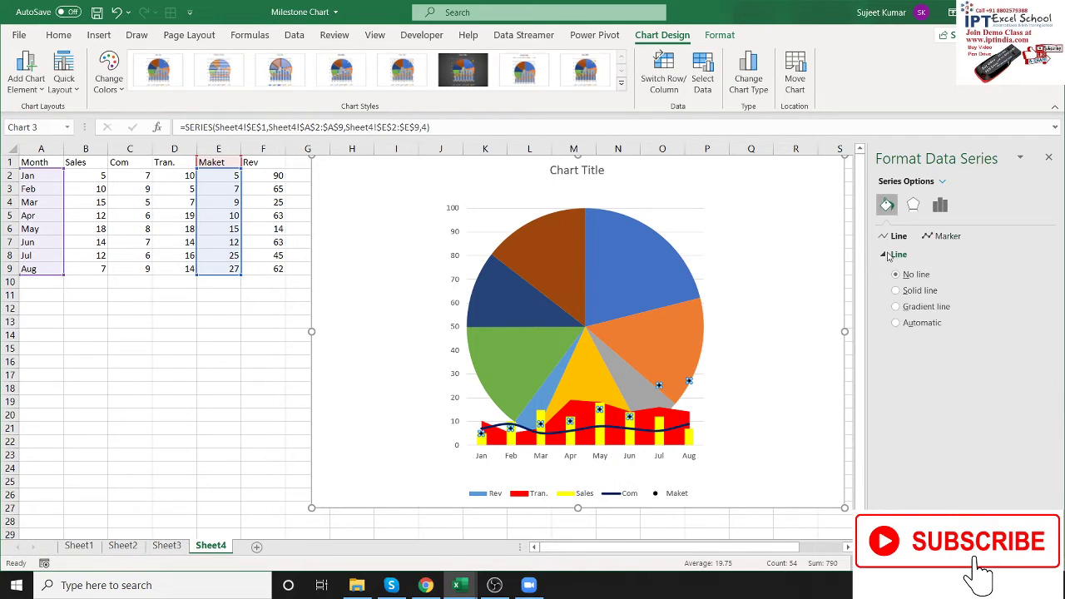
Raise the Maket marker border width to about 3.5 pt so the dots stand out.
click(884, 256)
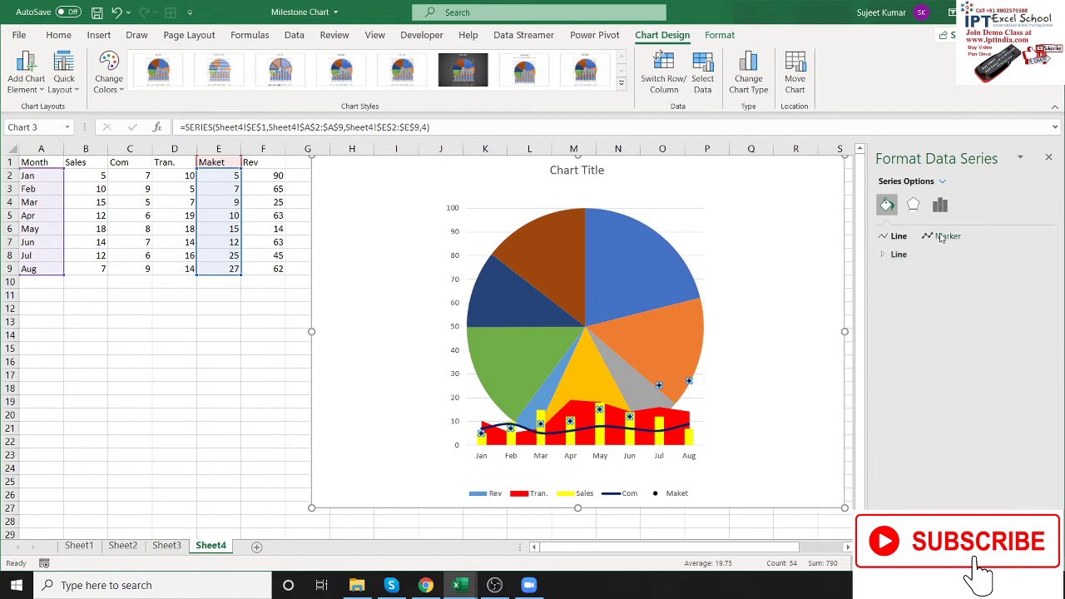
click(943, 237)
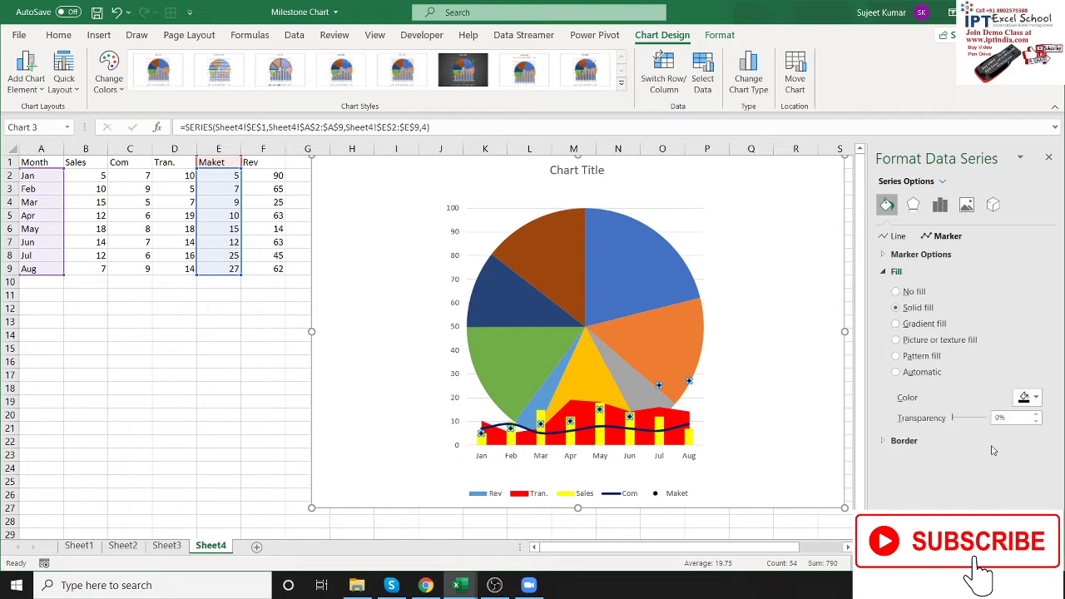
click(904, 441)
scroll(912, 478, down, 3)
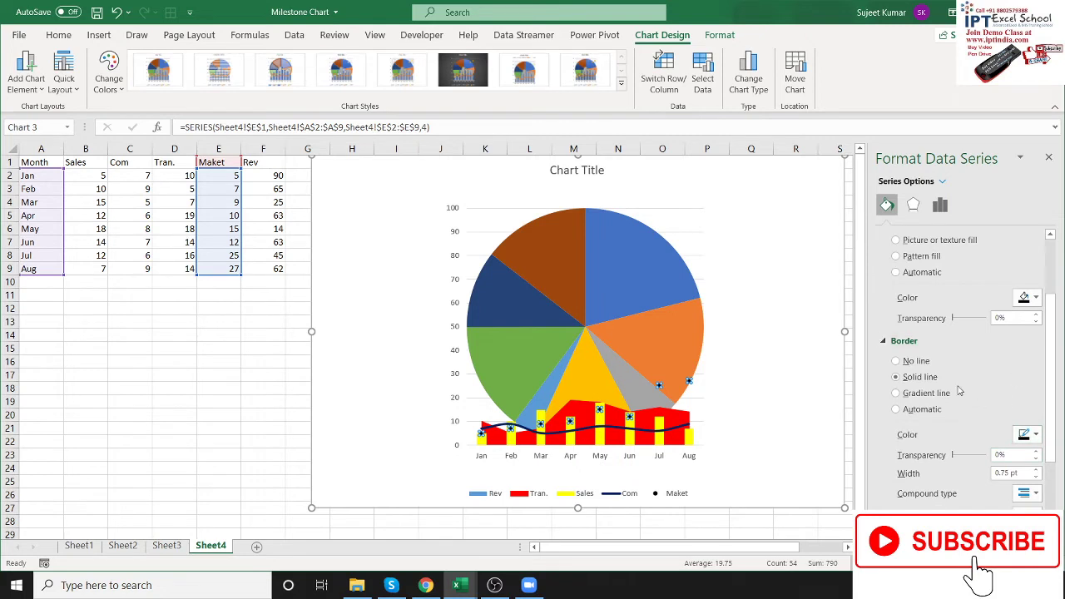
scroll(1025, 431, down, 1)
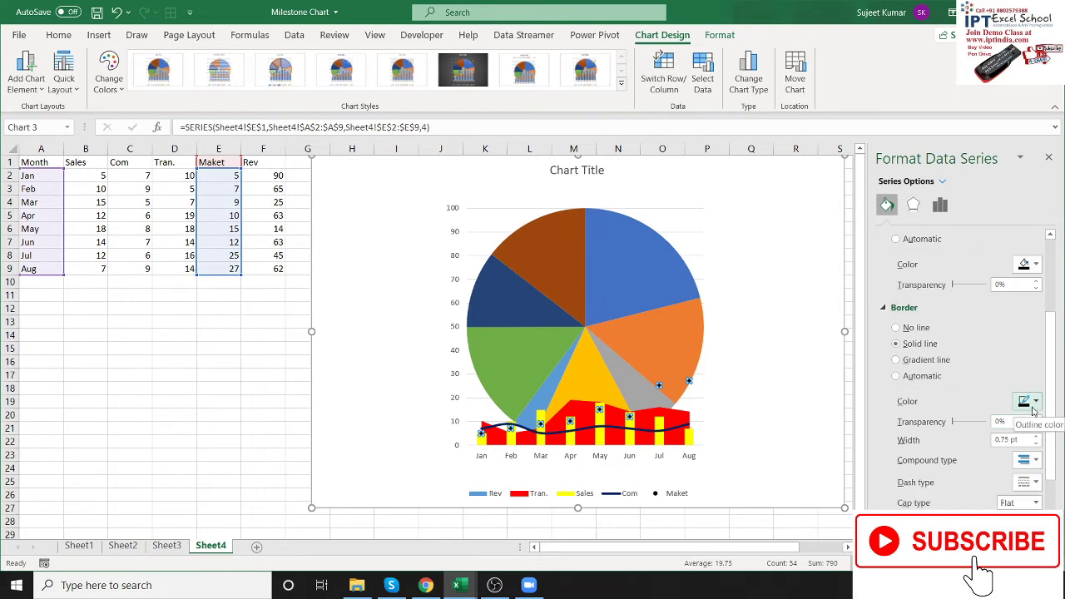
scroll(1029, 420, down, 1)
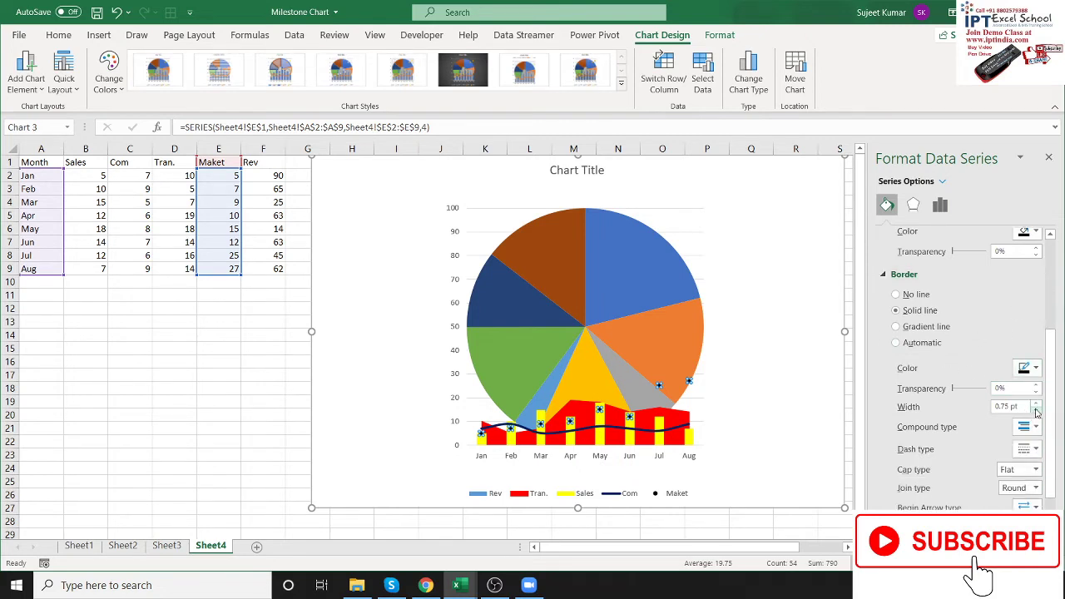
click(1036, 403)
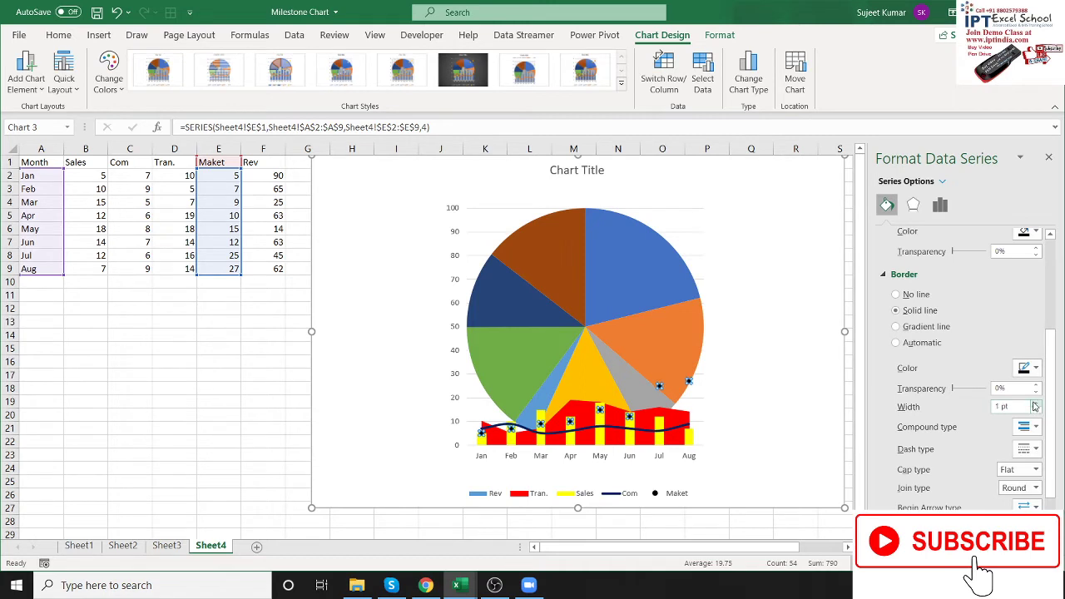
click(1036, 404)
click(1036, 404)
click(1035, 404)
click(1036, 403)
click(1036, 403)
click(1036, 404)
click(1036, 404)
click(1036, 404)
click(1036, 404)
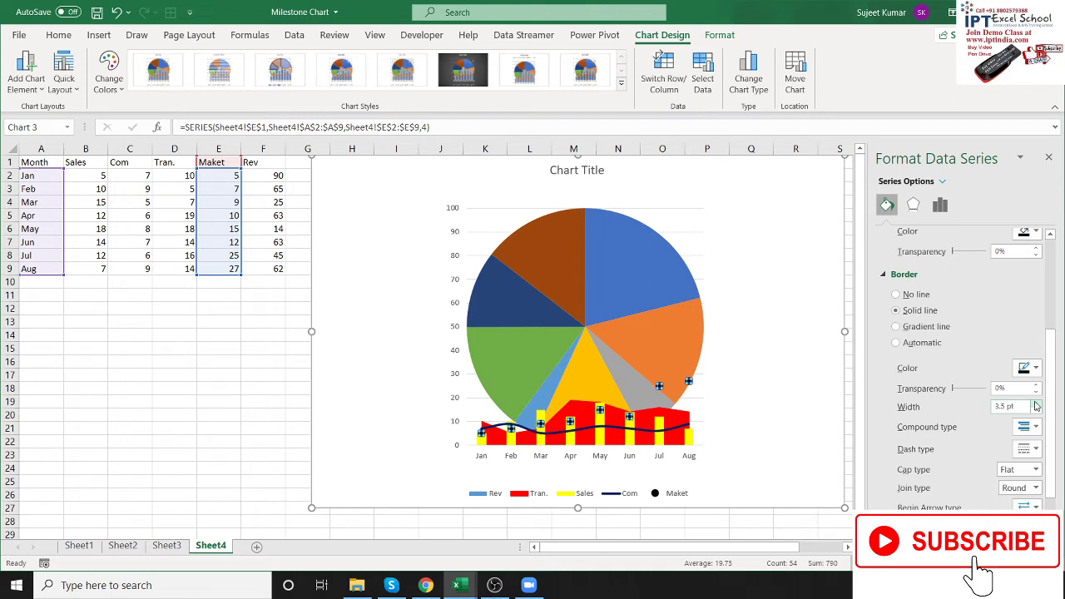
Deselect the chart to review the formatting, then select the chart title.
click(753, 406)
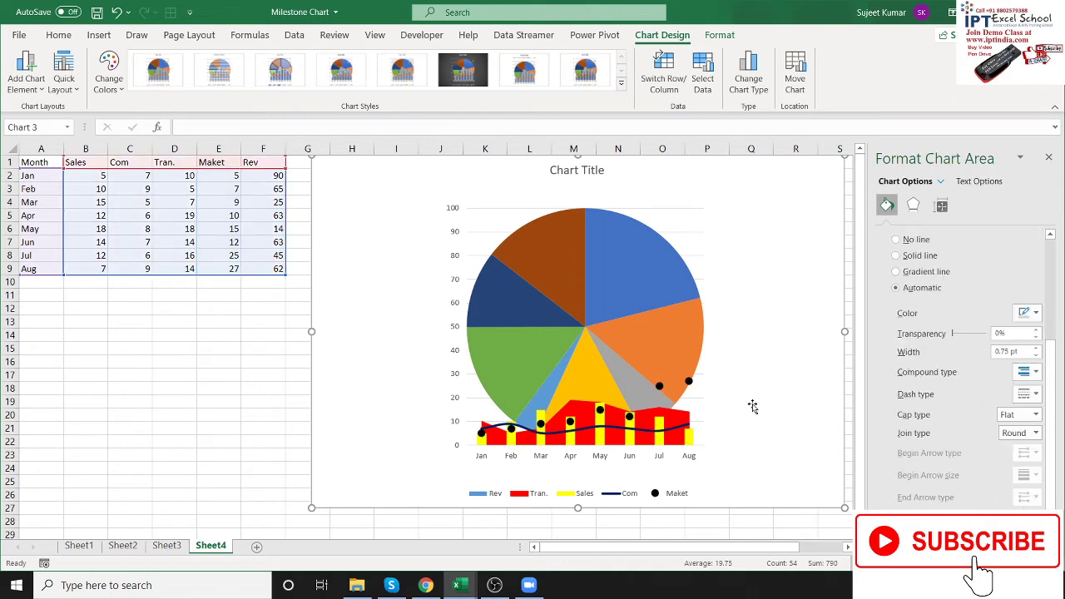
click(262, 349)
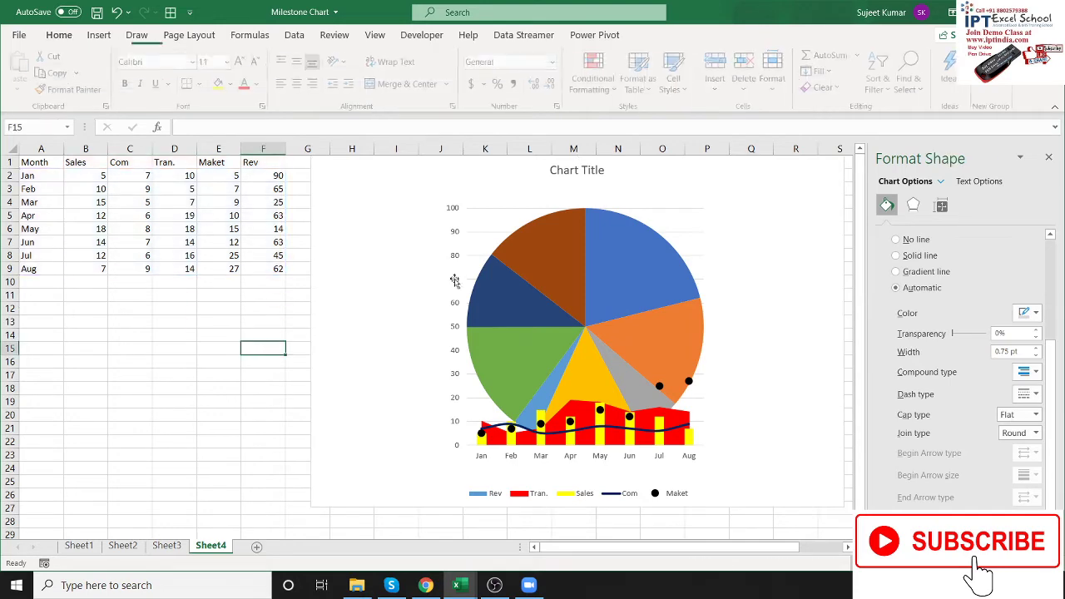
click(565, 178)
Replace the default 'Chart Title' text with 'Combo / Mix Charch'.
double_click(565, 178)
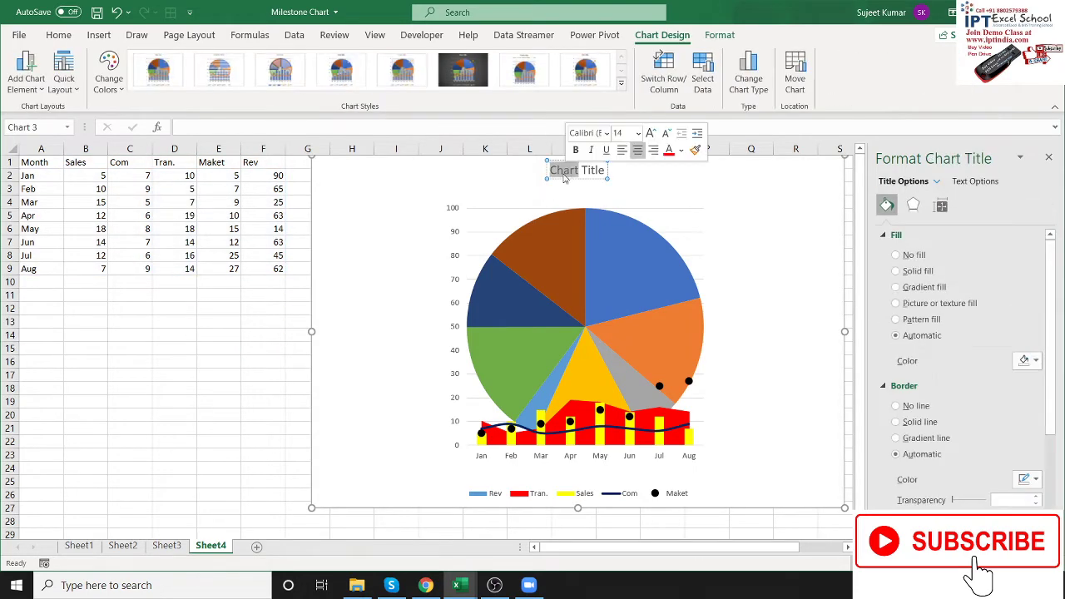
triple_click(565, 176)
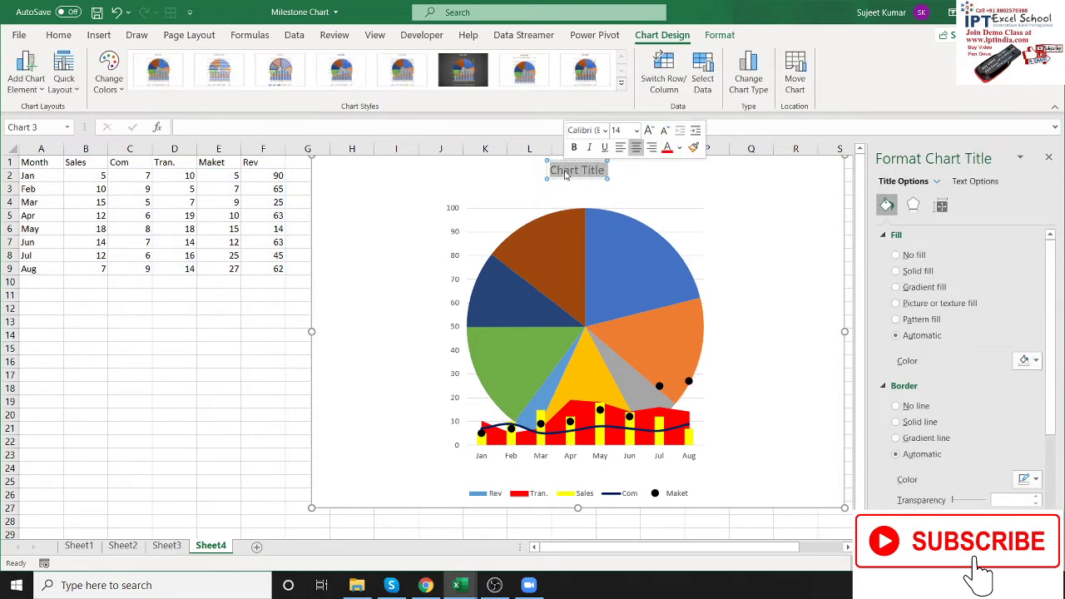
text(Comb)
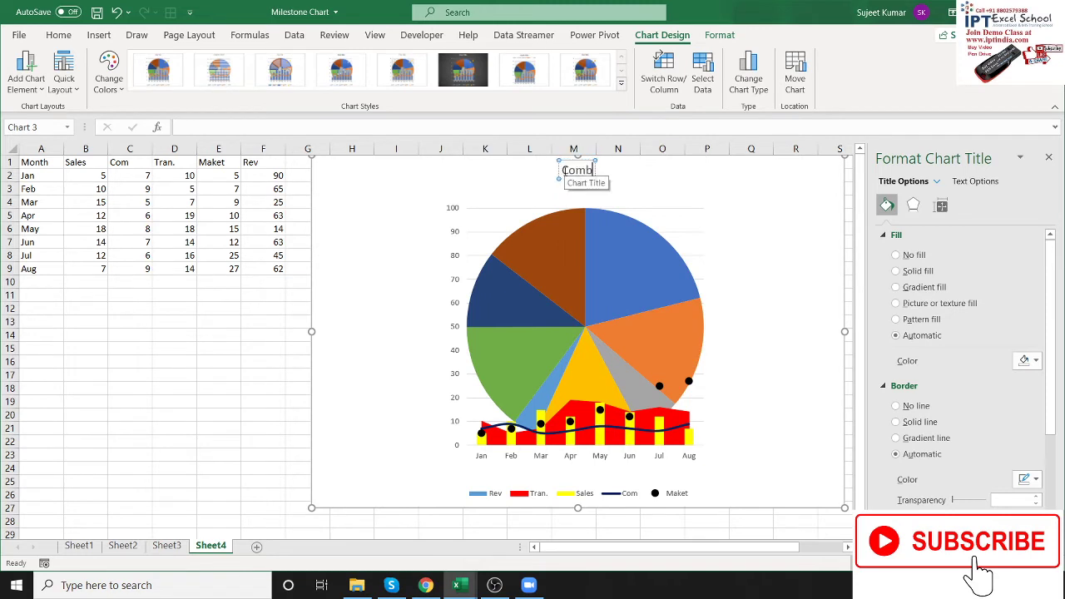
text(o / M)
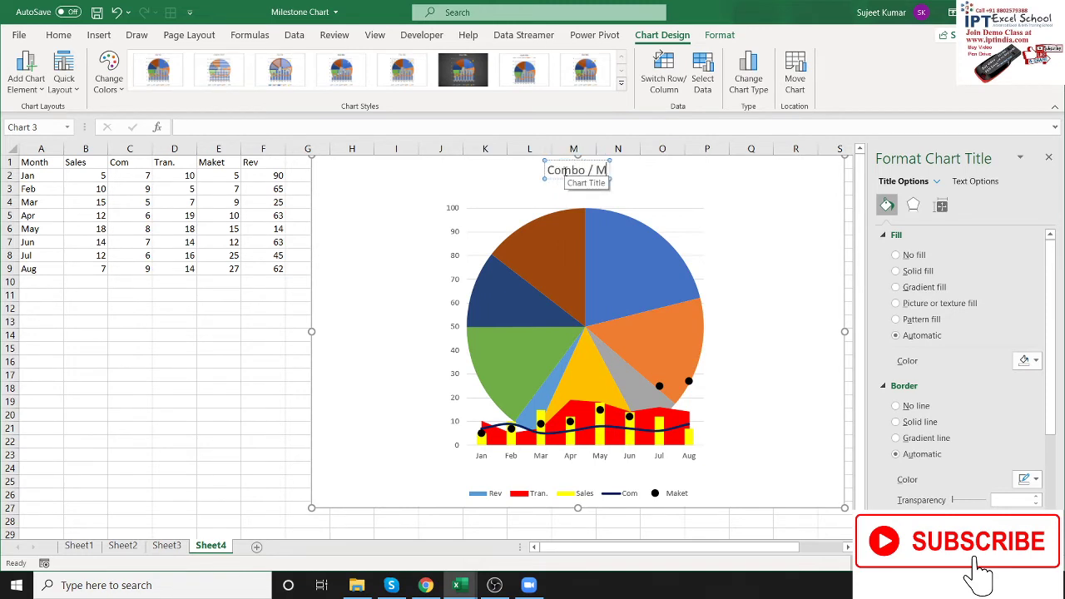
text(ix C)
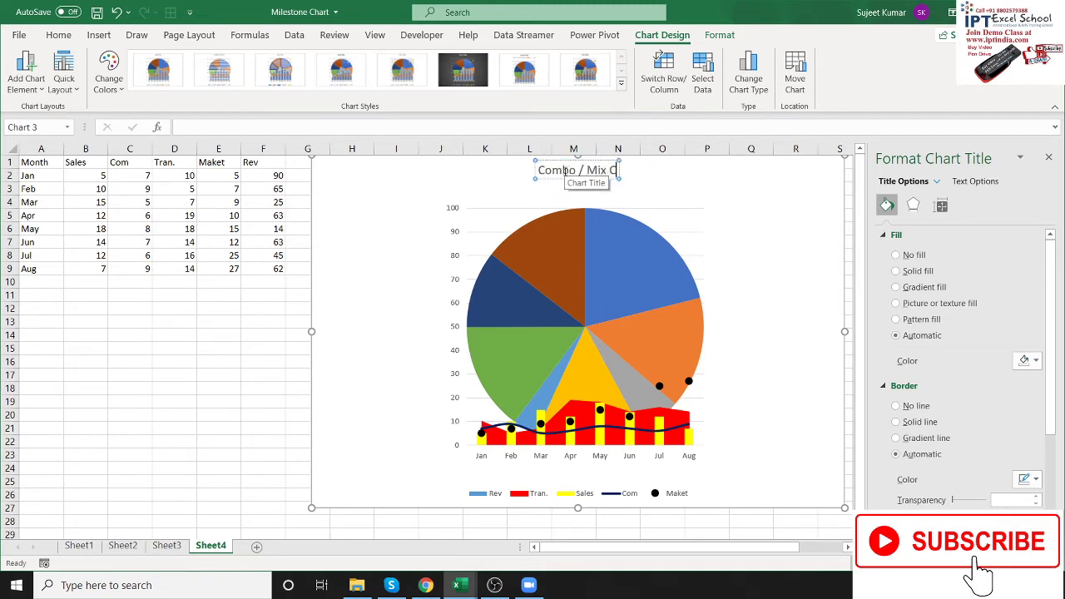
text(harch)
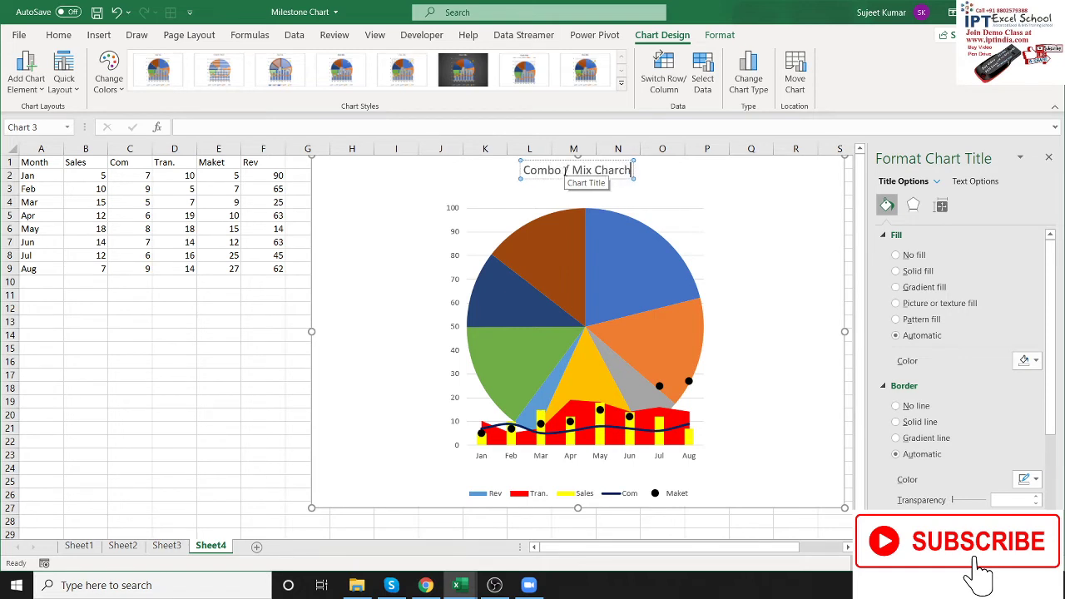
click(694, 208)
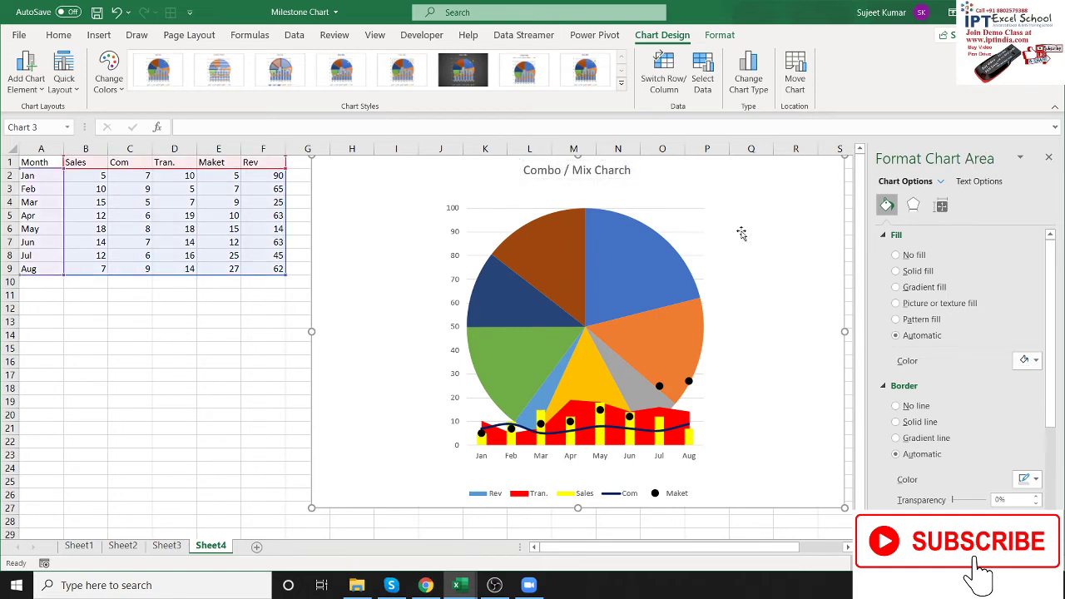
Drag the blue Rev pie slice outward so it sits exploded from the pie.
click(694, 232)
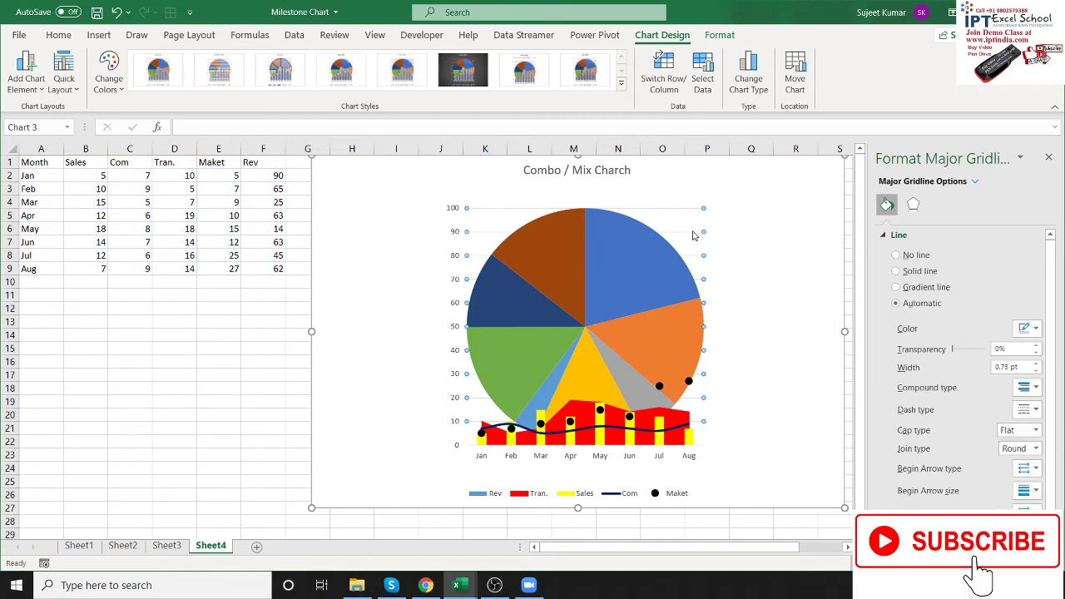
click(693, 236)
click(653, 255)
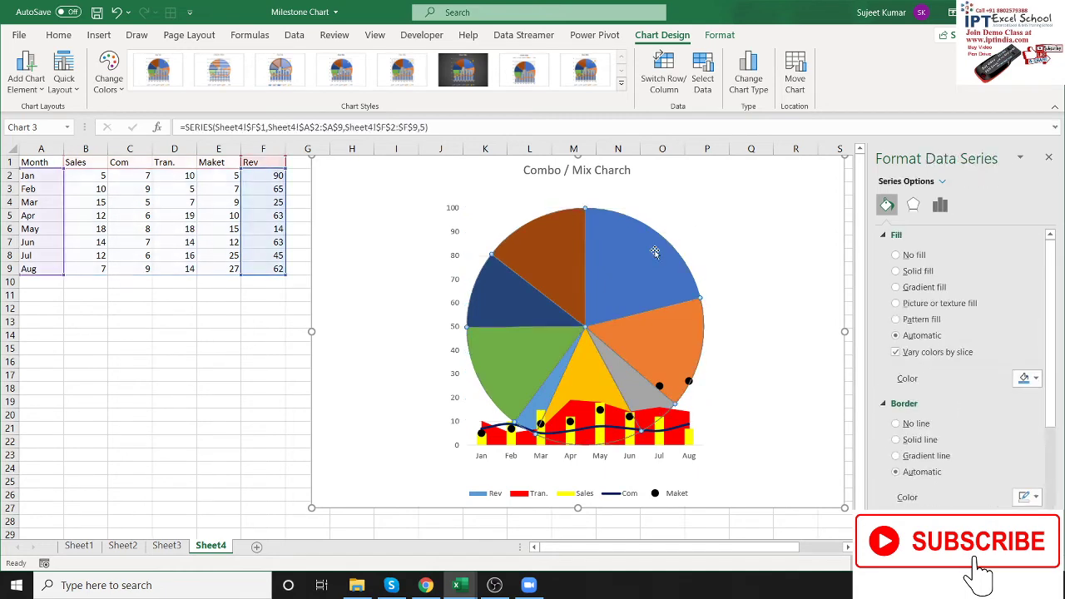
click(751, 276)
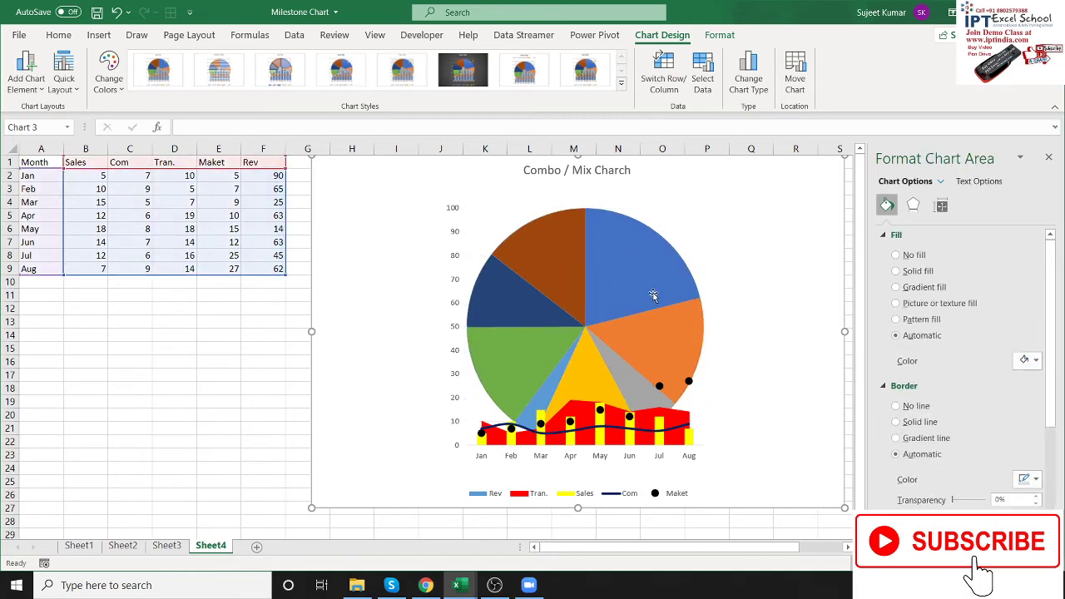
click(639, 282)
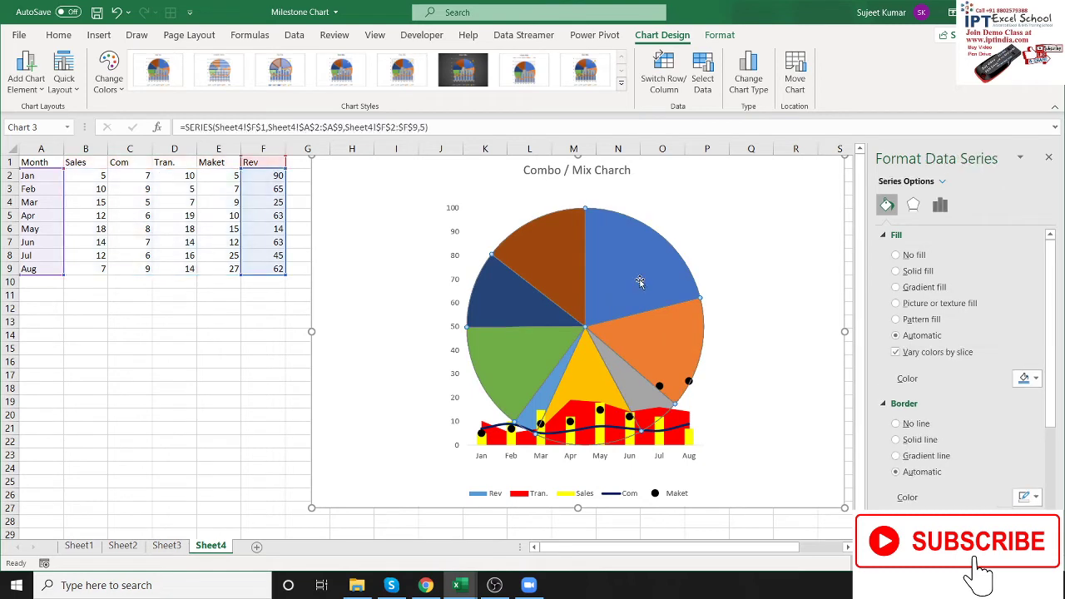
click(639, 282)
drag(639, 283, 653, 272)
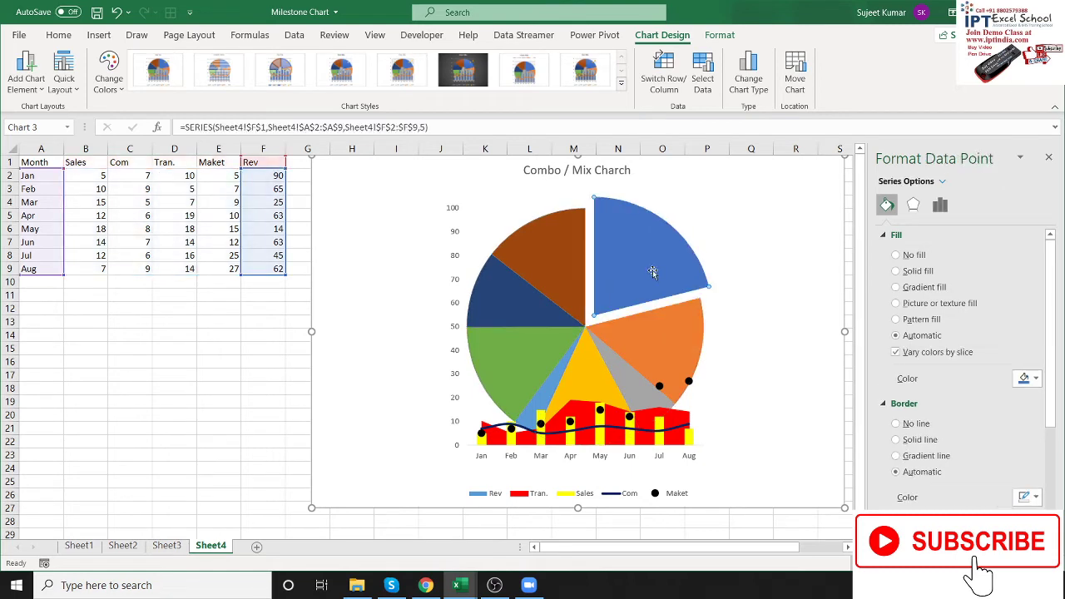
click(722, 297)
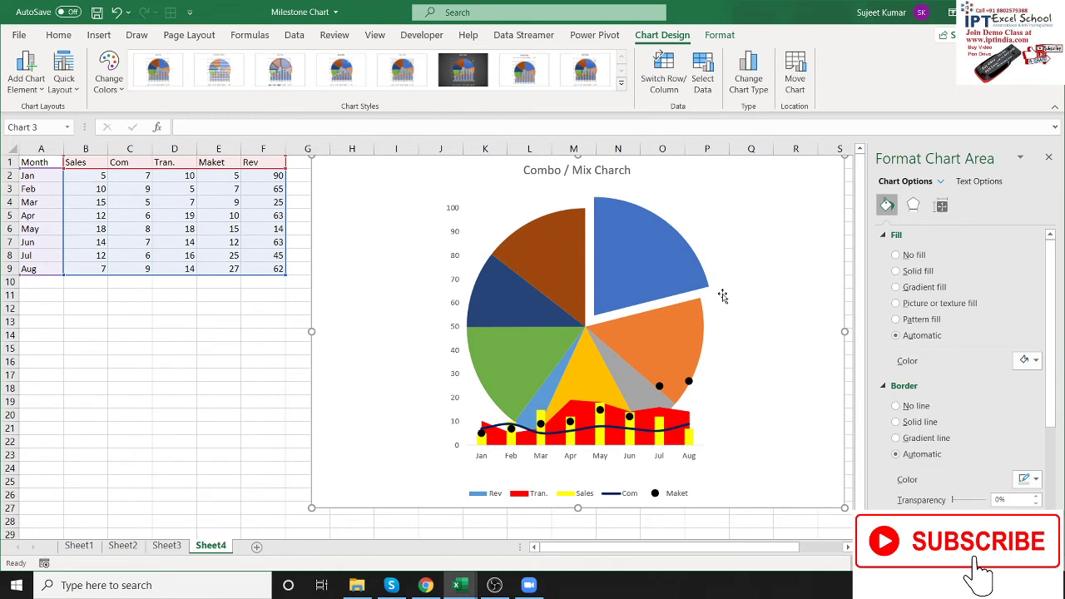
Open Change Series Chart Type for the Rev pie series to reach the combo settings.
click(685, 346)
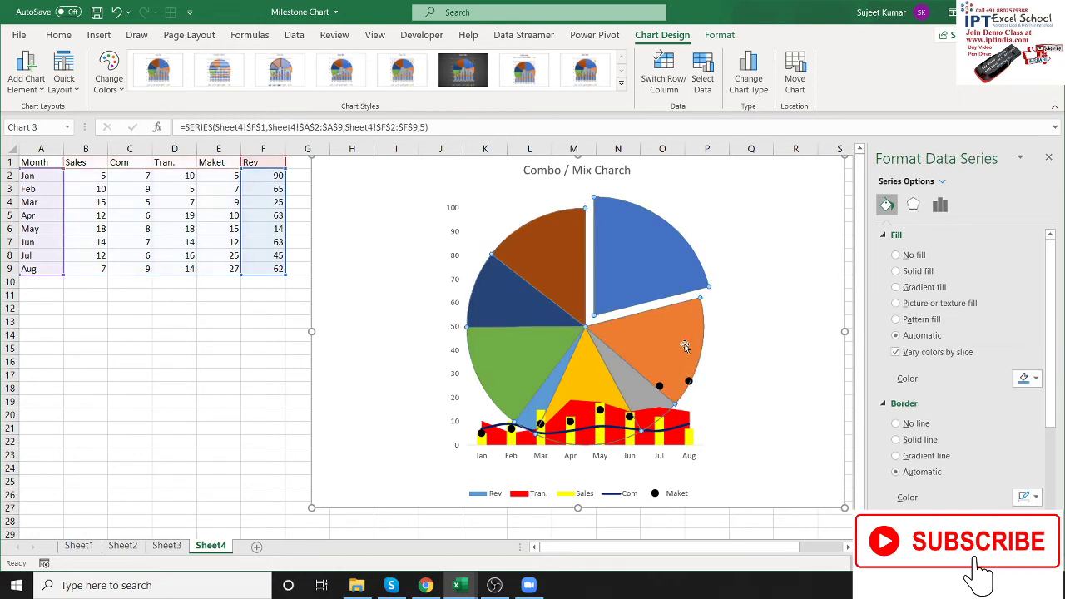
right_click(685, 346)
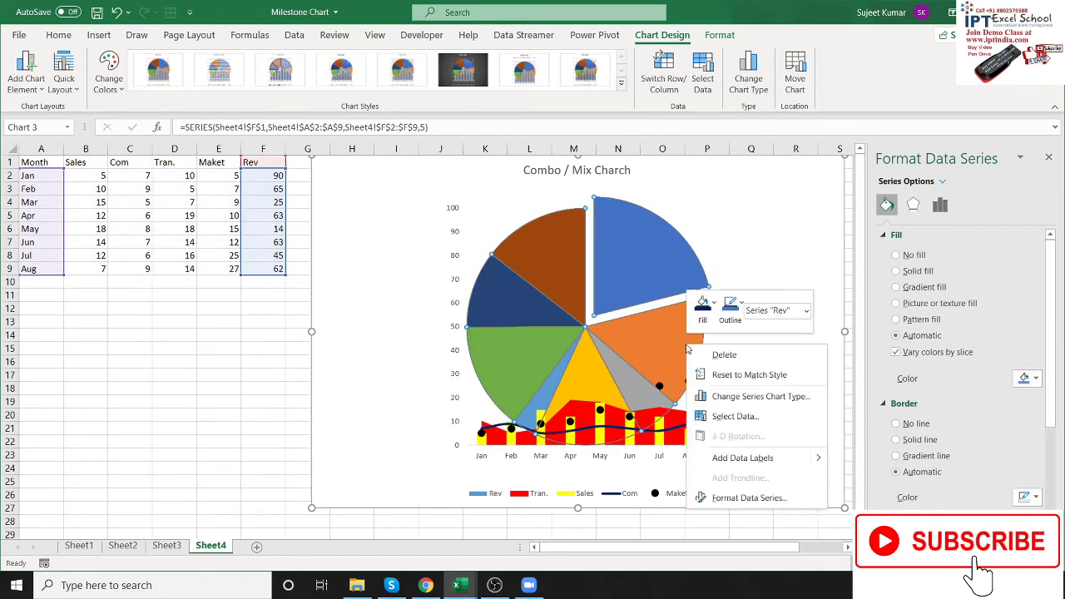
click(745, 414)
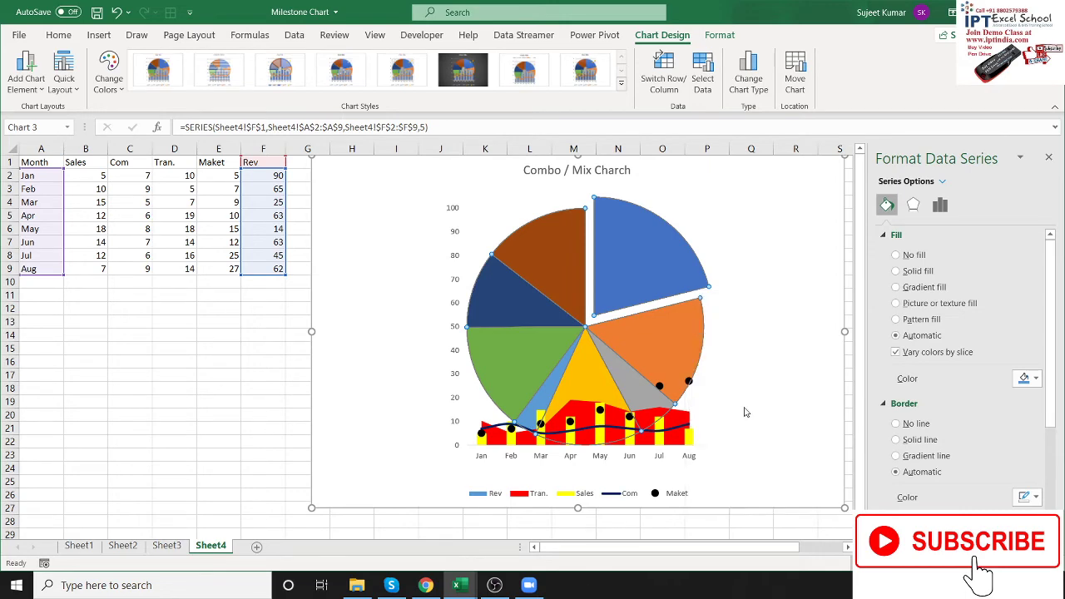
click(748, 71)
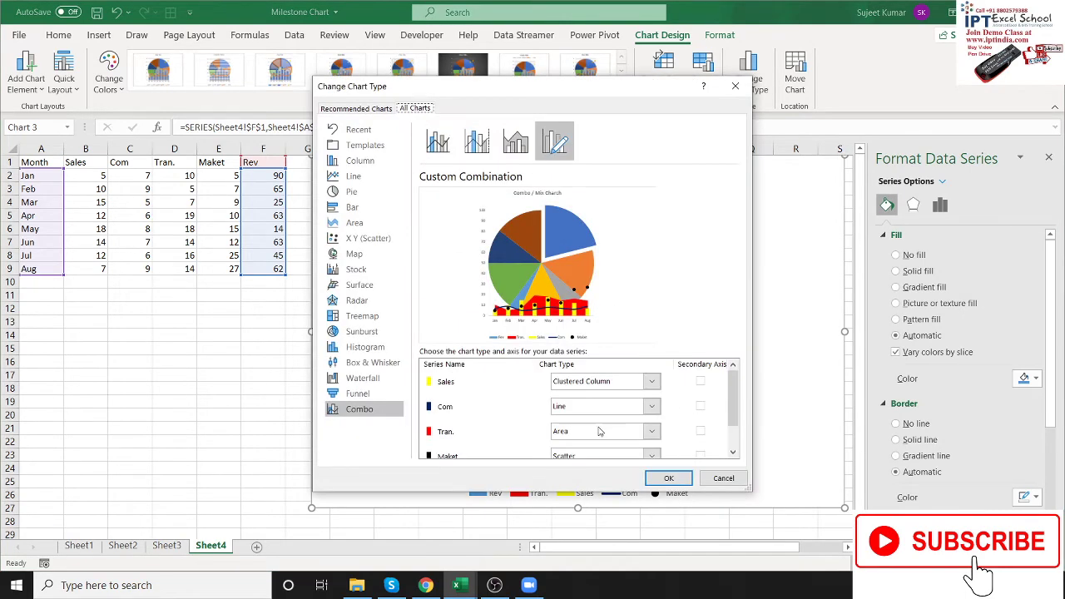
scroll(516, 415, down, 2)
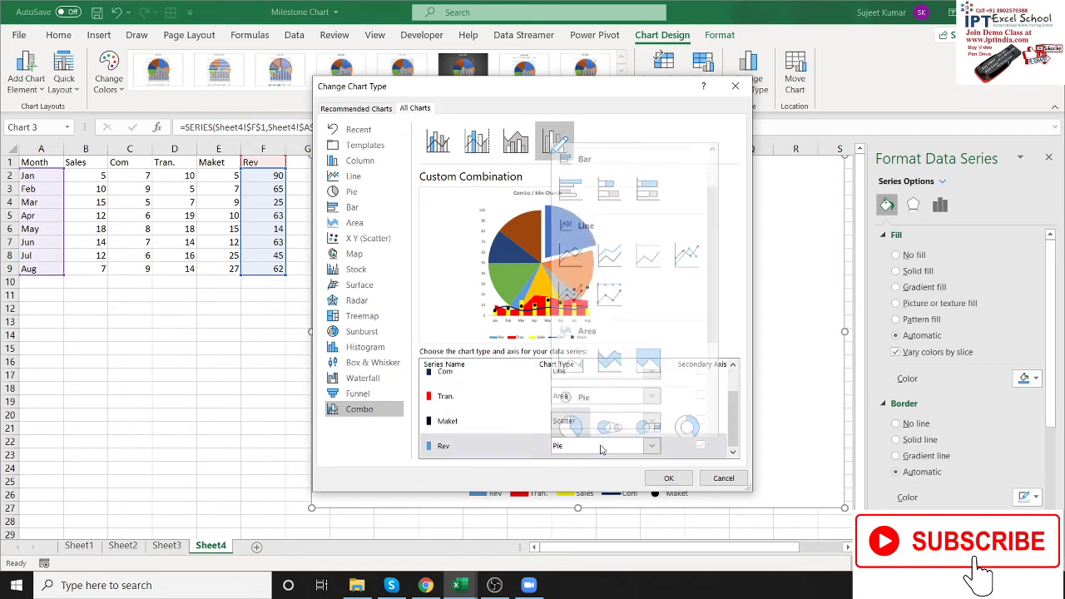
click(601, 450)
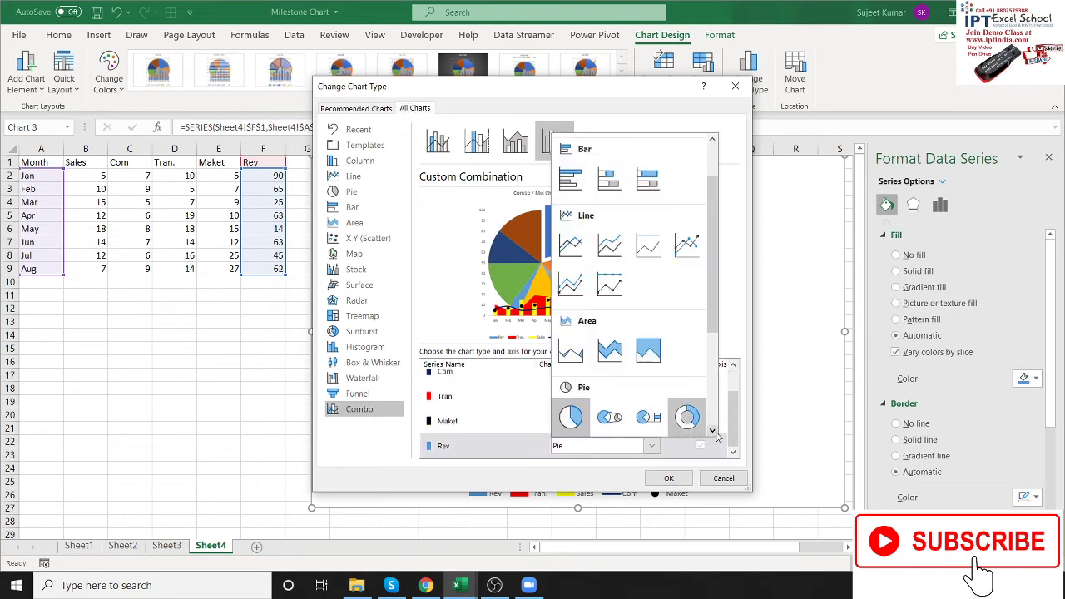
scroll(717, 436, down, 1)
scroll(717, 436, down, 1)
scroll(717, 436, down, 2)
scroll(717, 436, down, 1)
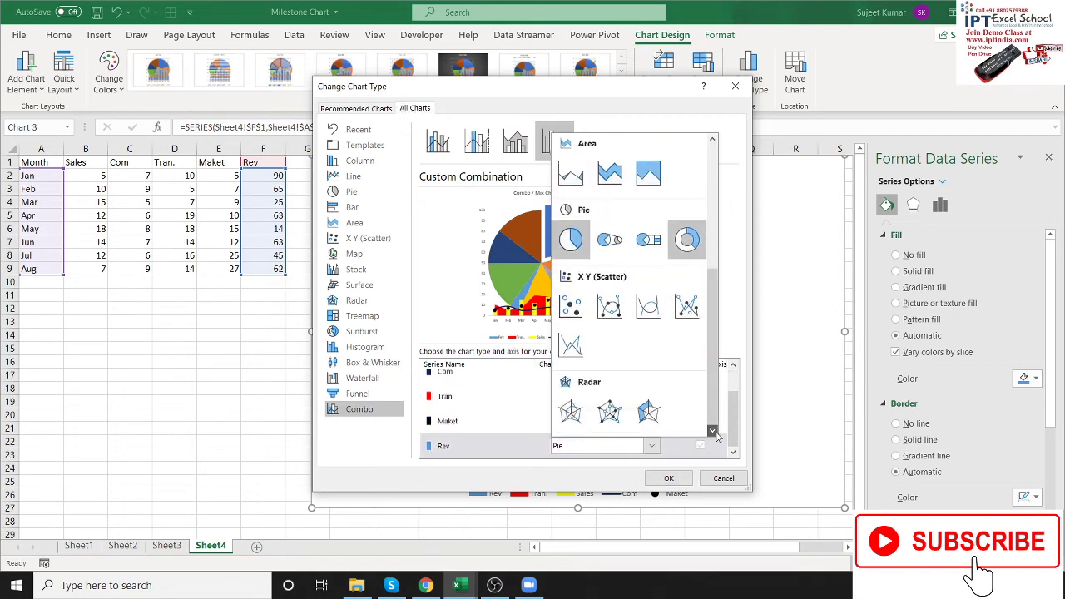
mouse_move(714, 364)
mouse_down()
mouse_move(711, 335)
mouse_move(741, 356)
mouse_move(743, 388)
mouse_up()
click(728, 456)
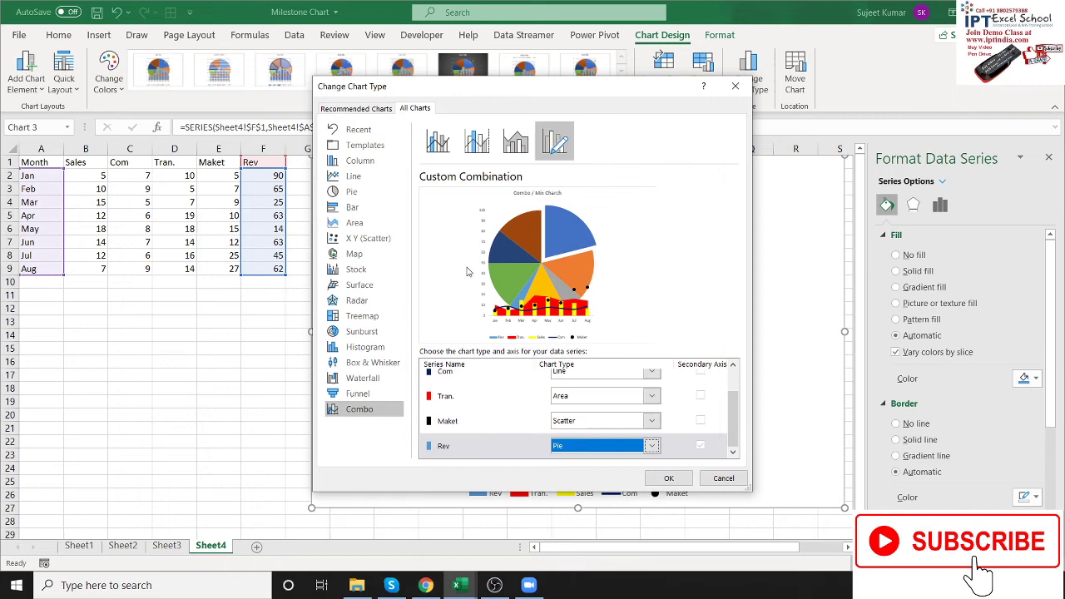
click(356, 191)
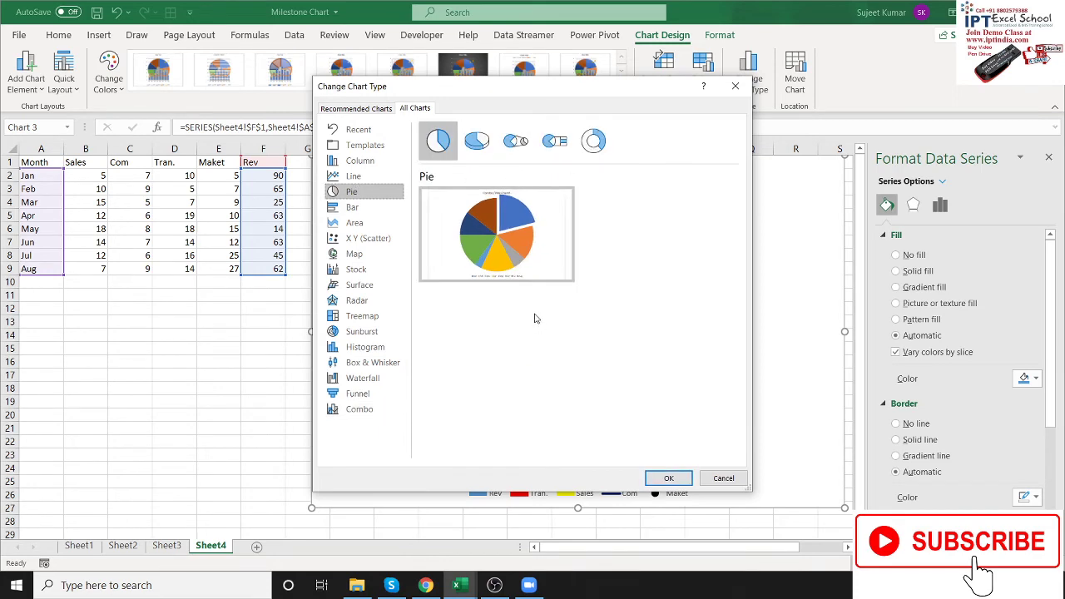
key(Return)
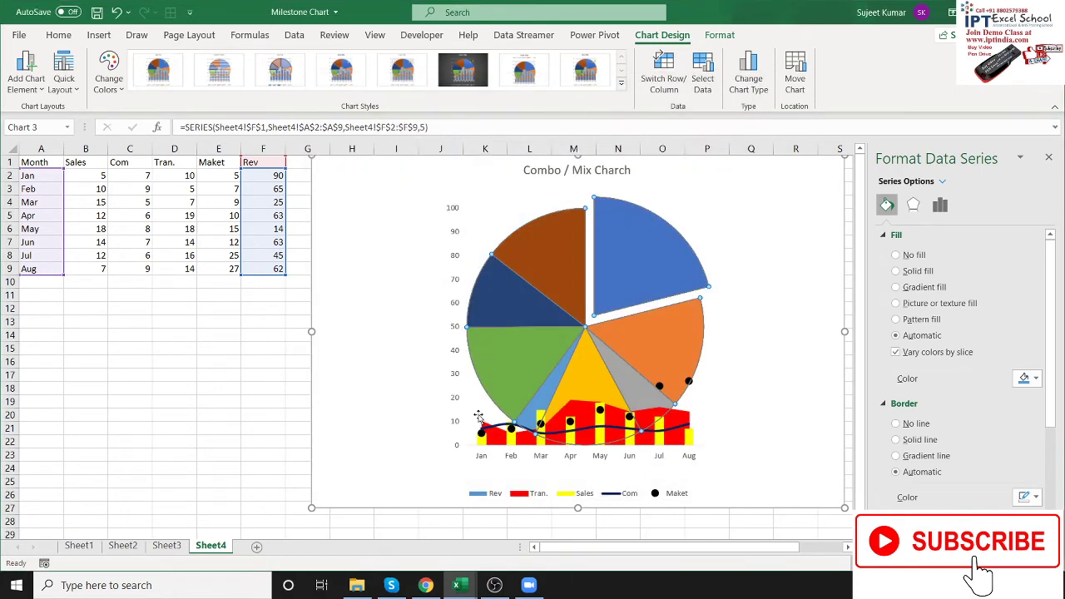
Set the chart area fill to No fill and shift the chart slightly down and left.
click(751, 408)
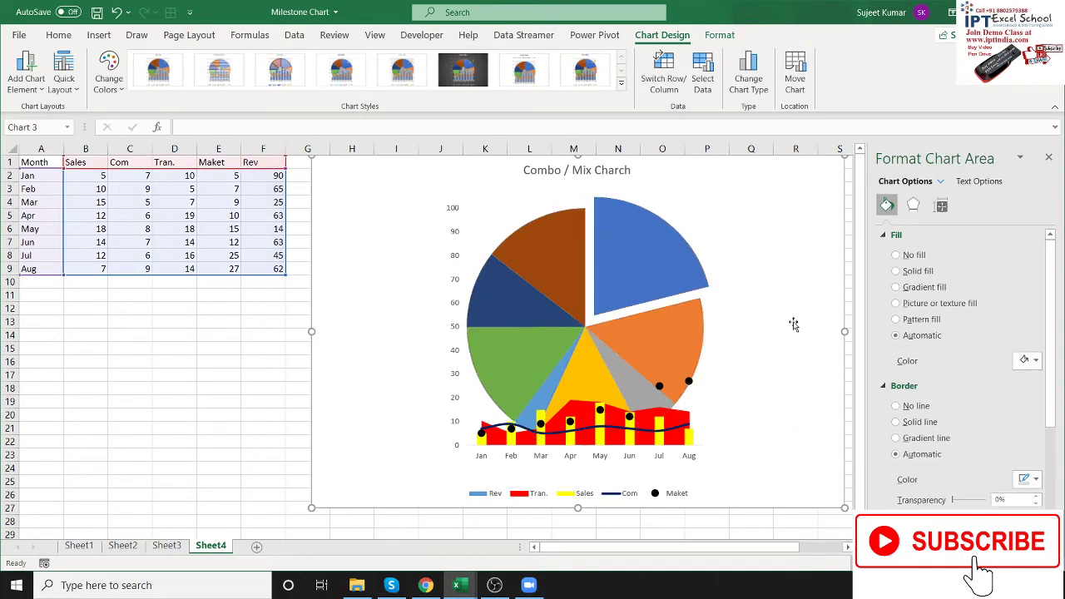
click(895, 256)
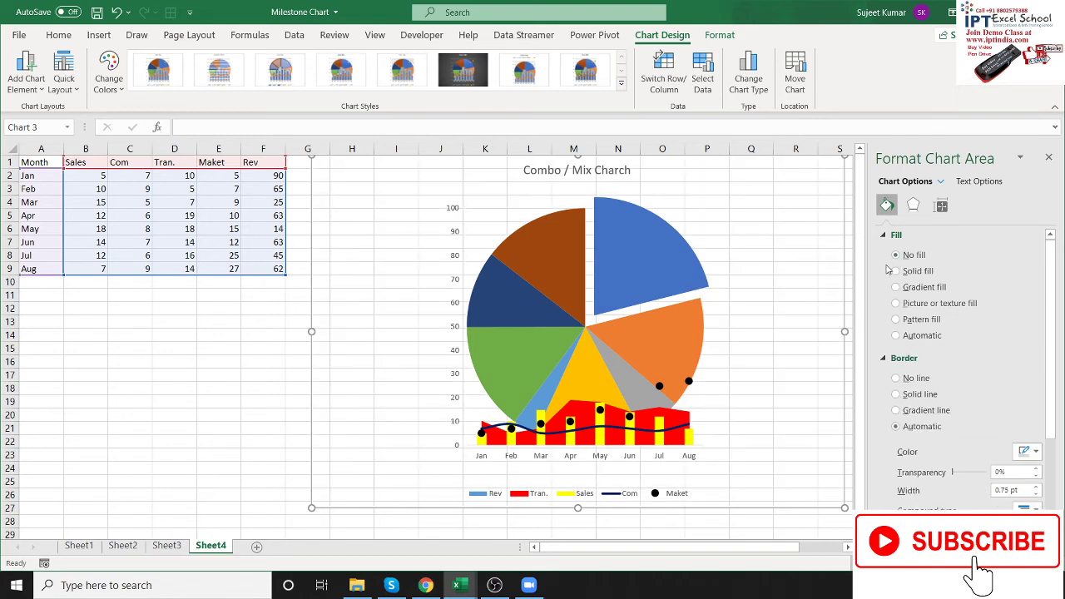
click(176, 337)
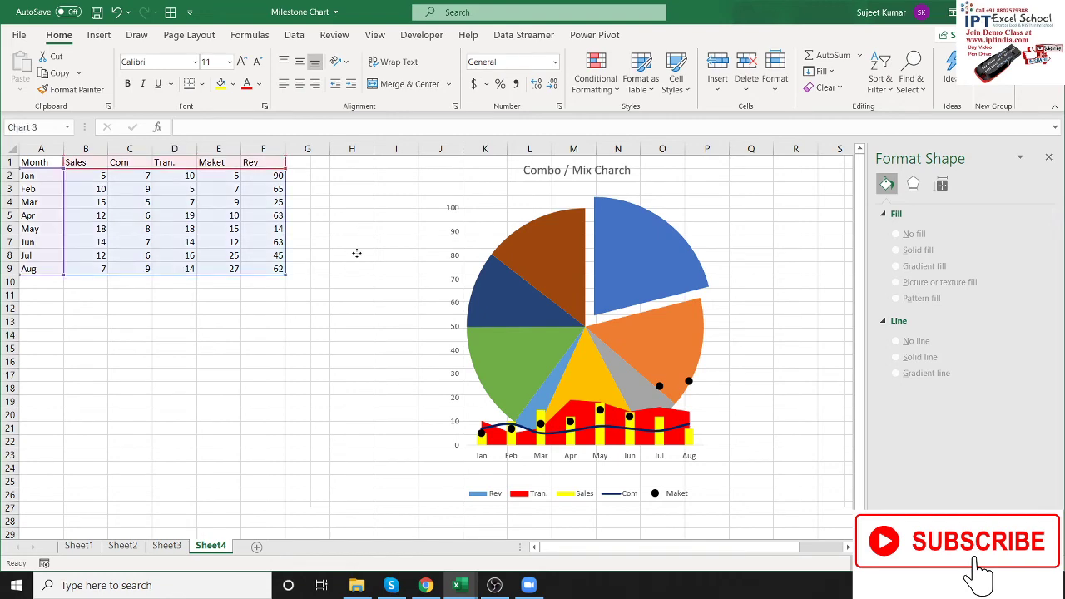
mouse_move(358, 241)
mouse_down()
mouse_move(345, 333)
mouse_move(396, 226)
mouse_up()
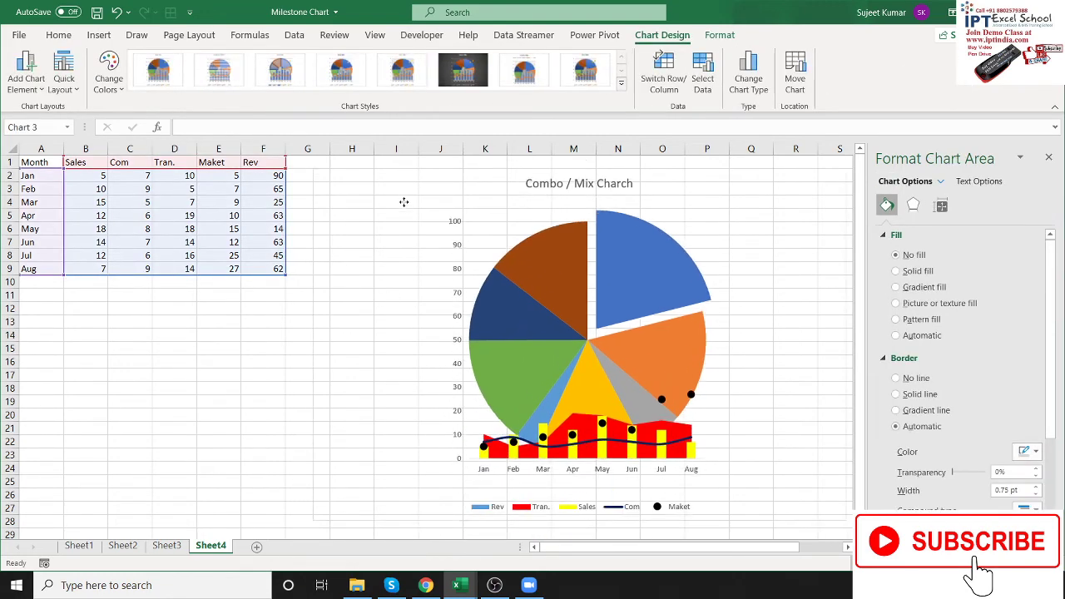
click(173, 342)
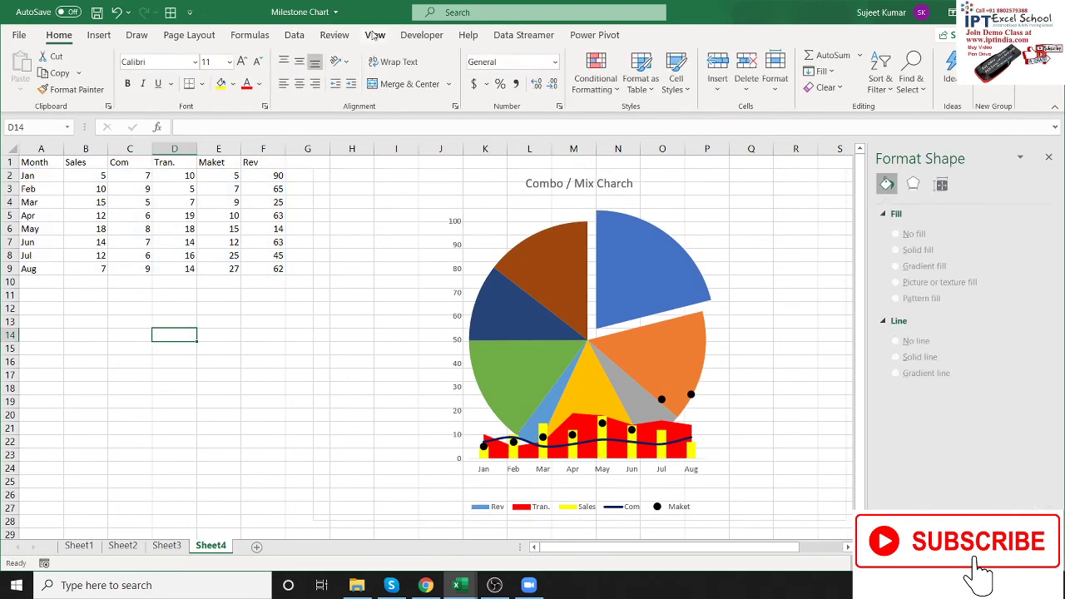
Turn off sheet gridlines under Page Layout and nudge the chart up and left.
click(426, 35)
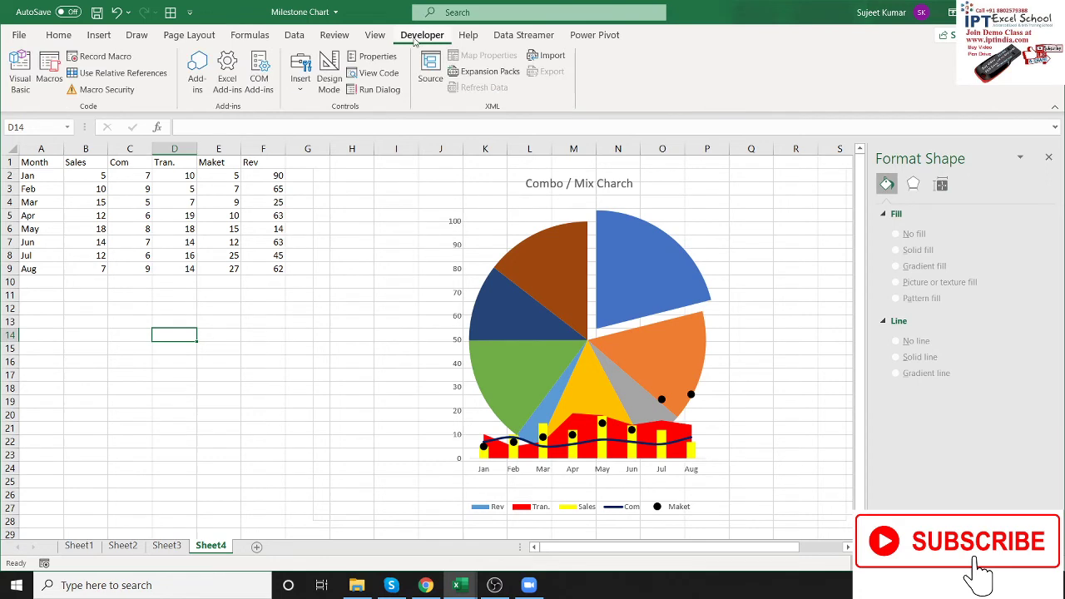
click(190, 36)
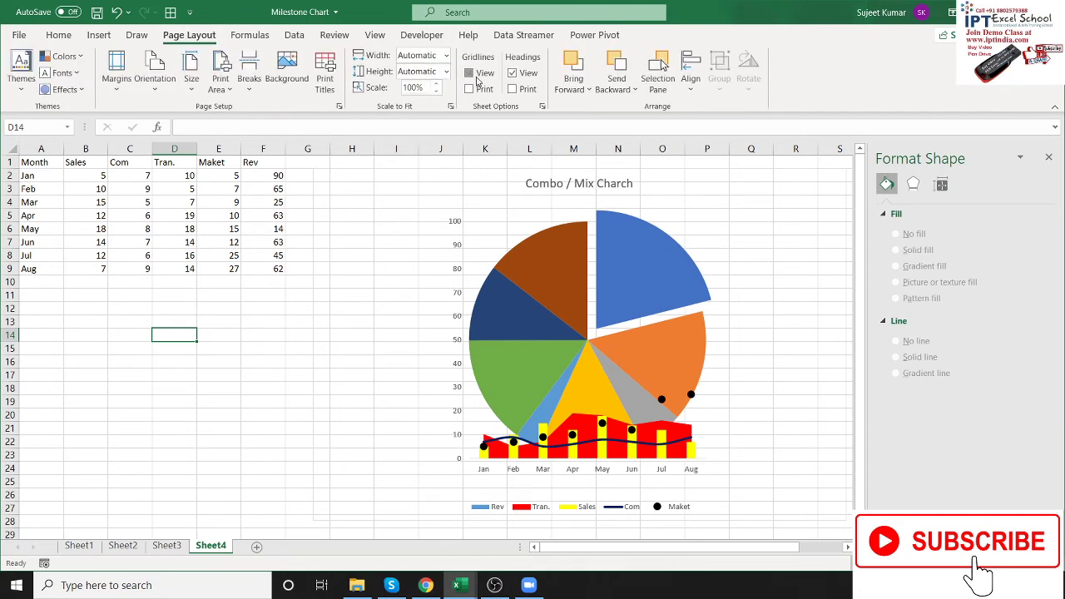
click(469, 73)
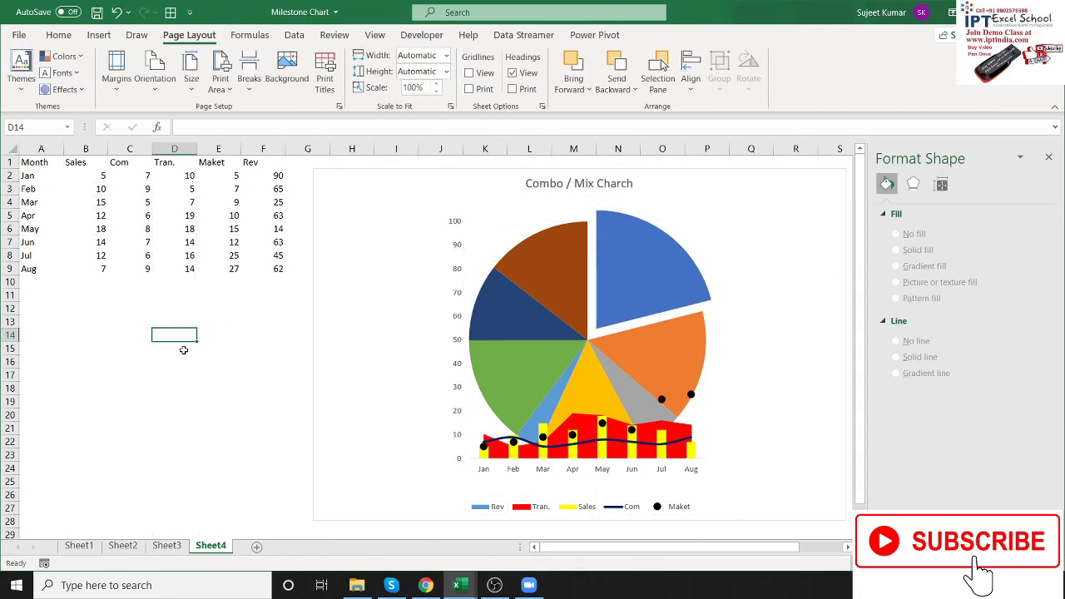
drag(347, 215, 328, 204)
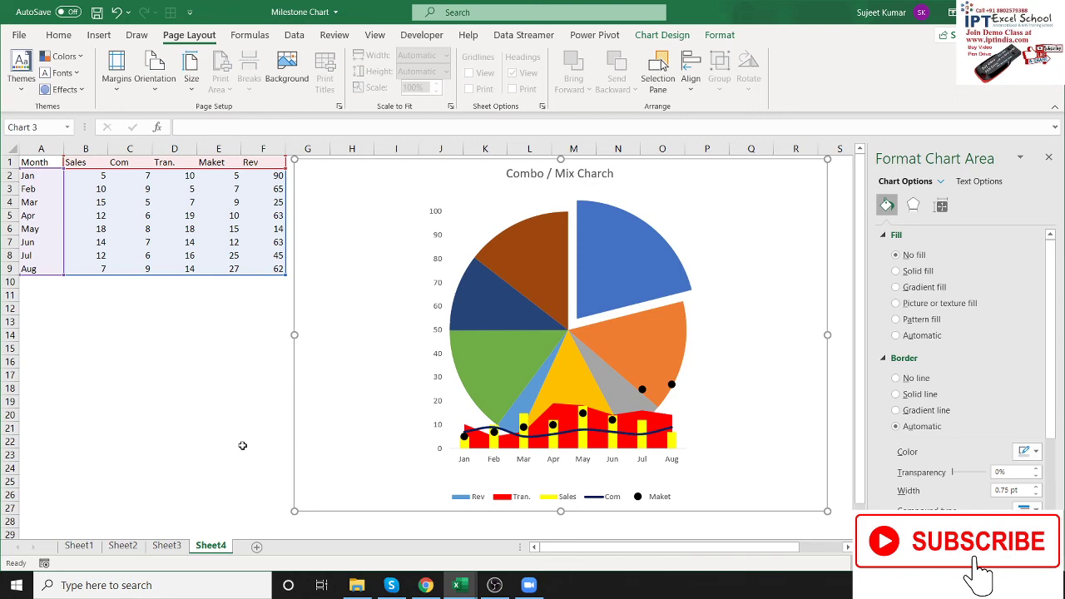
Minimise Excel with Win+D to reveal the desktop.
key(super+d)
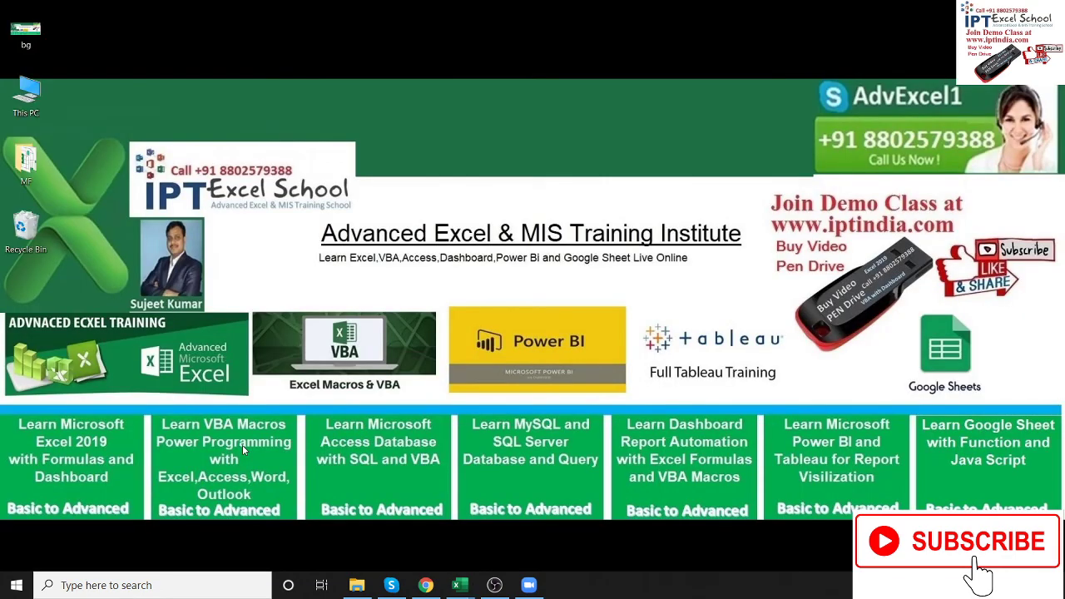
drag(295, 229, 739, 287)
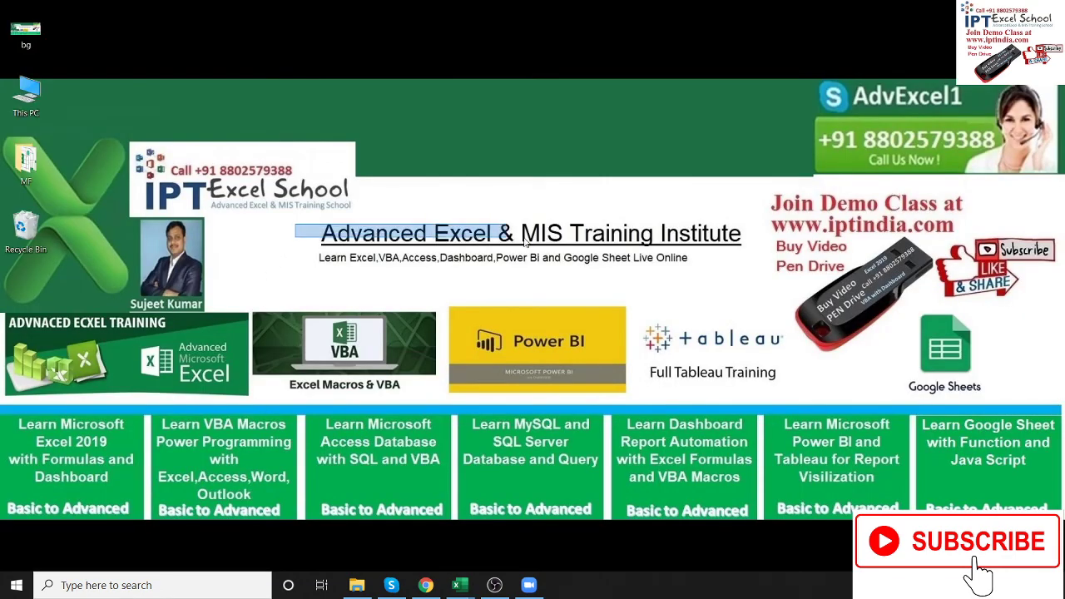
drag(815, 122, 1001, 161)
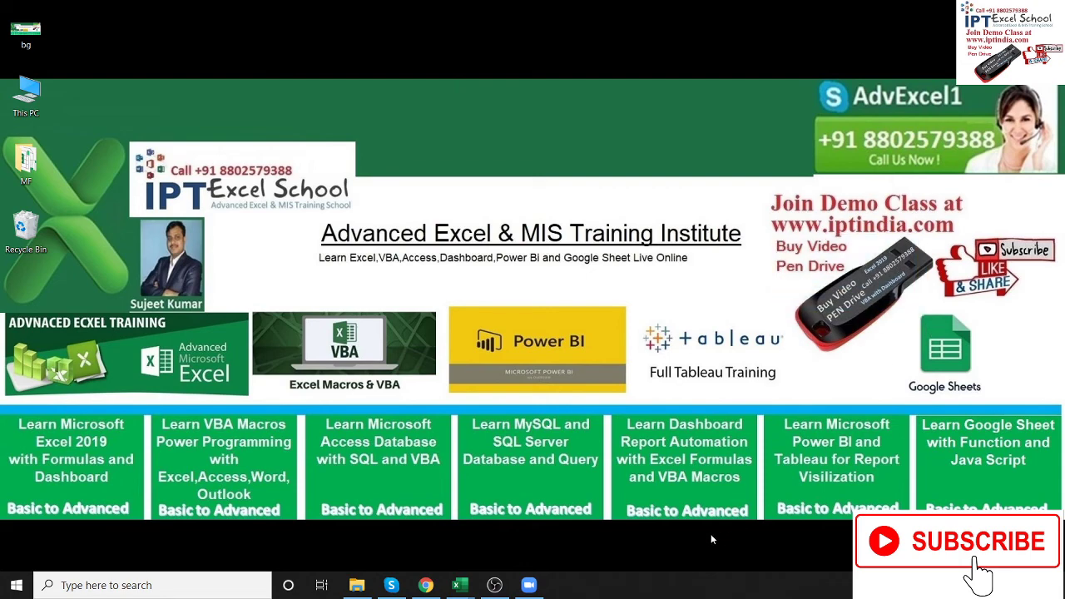
Briefly bring up Zoom, hide it again, then restore the OBS Studio window.
click(540, 589)
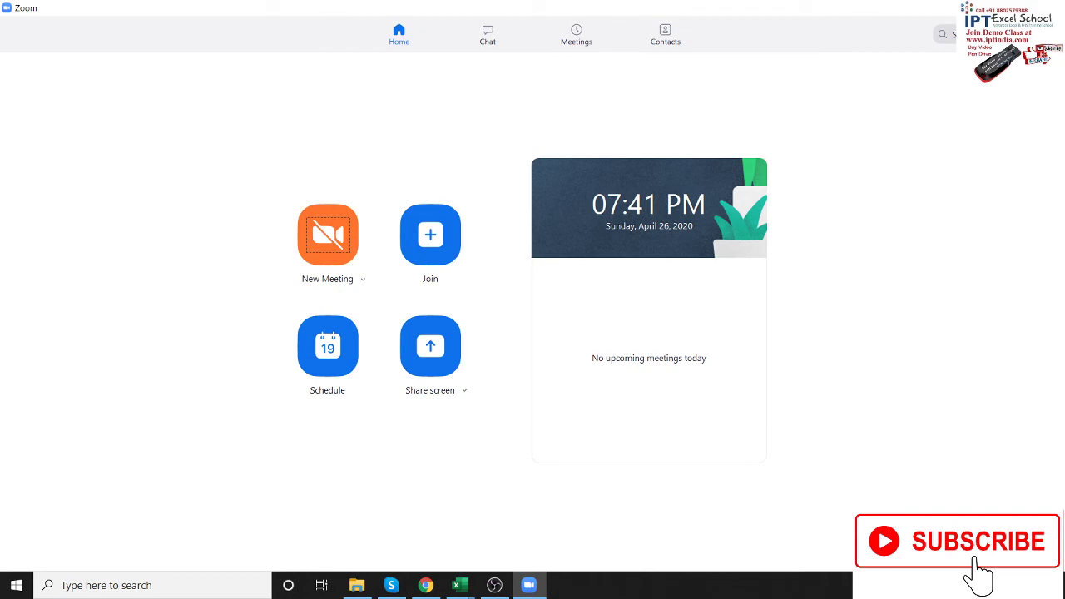
key(super+d)
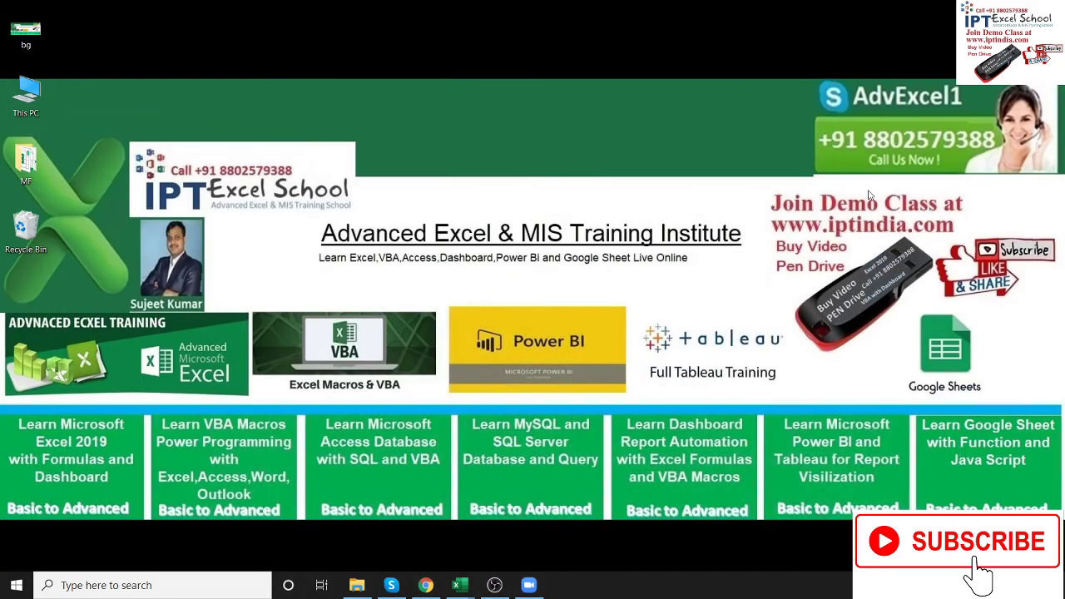
drag(761, 216, 966, 238)
click(494, 585)
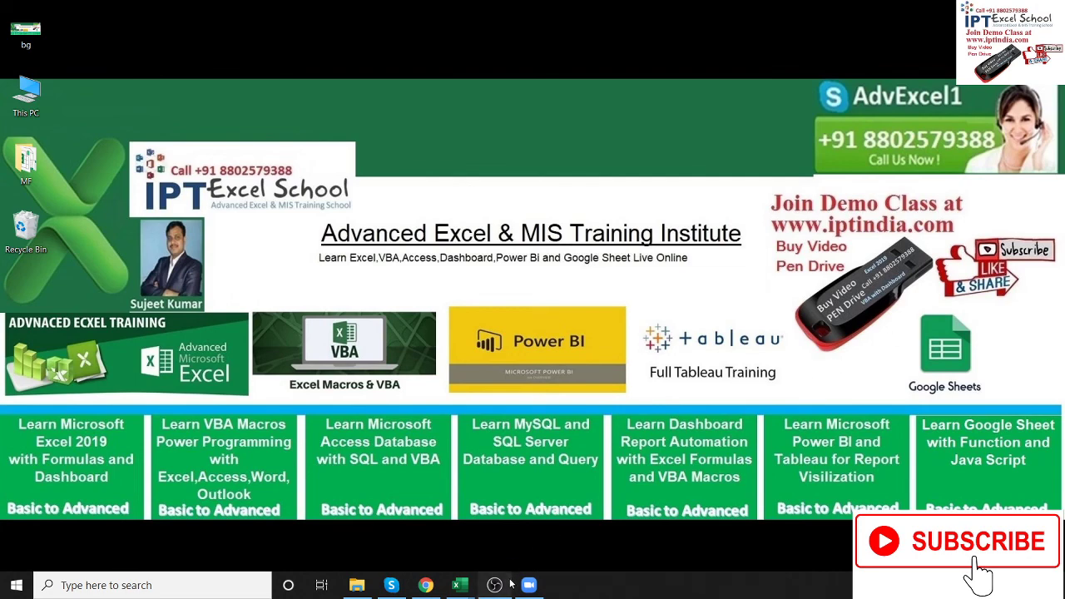